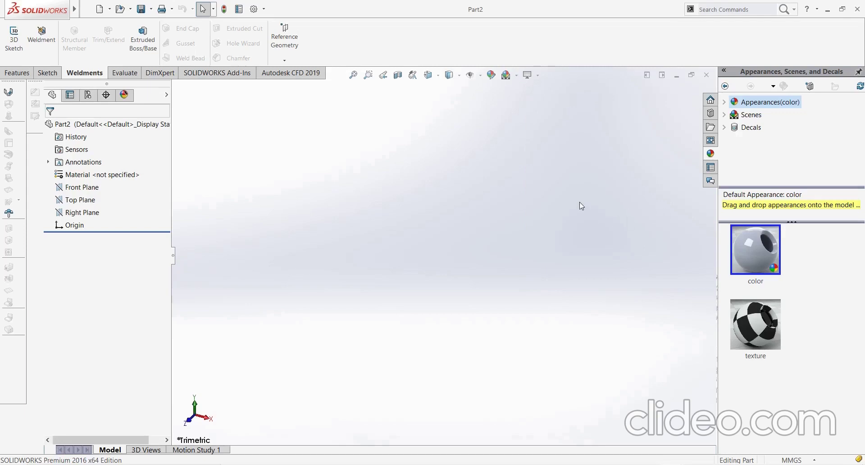
- Pin the task pane and start Sketch1 on the Front Plane
{"action": "left_click", "coordinate": [859, 72]}
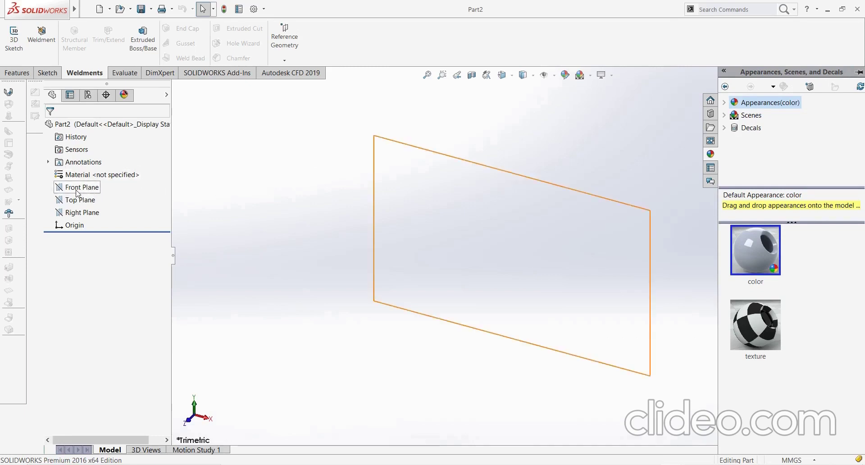
{"action": "left_click", "coordinate": [78, 193]}
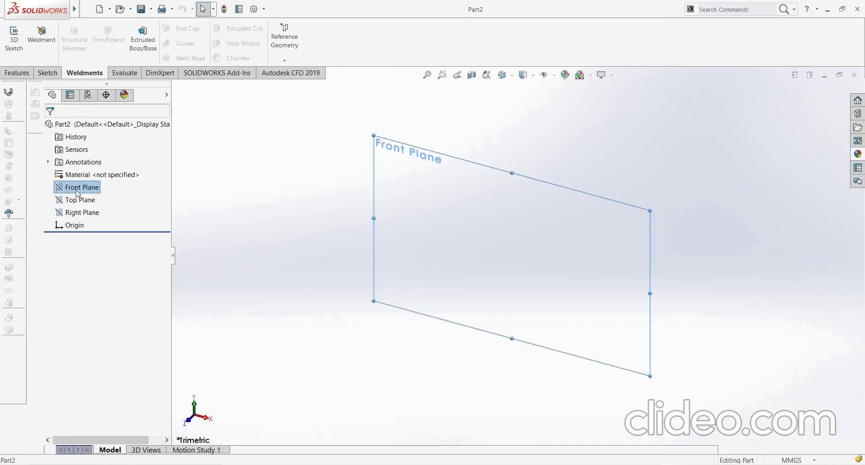
{"action": "right_click", "coordinate": [78, 193]}
{"action": "left_click", "coordinate": [78, 176]}
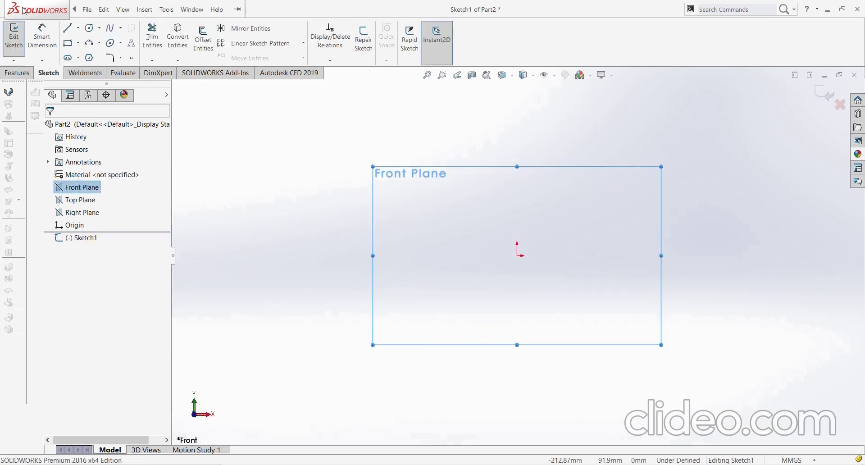
- Draw a large corner rectangle around the origin on the Front Plane and confirm it
{"action": "left_click", "coordinate": [68, 43]}
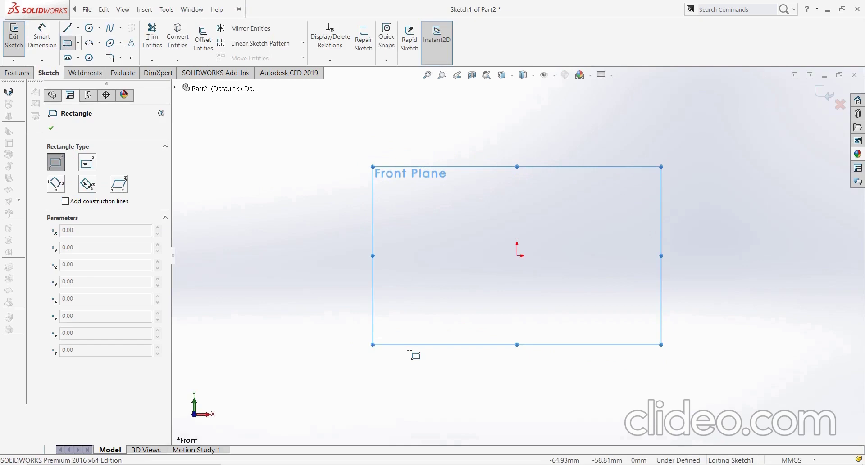
{"action": "left_click", "coordinate": [386, 335]}
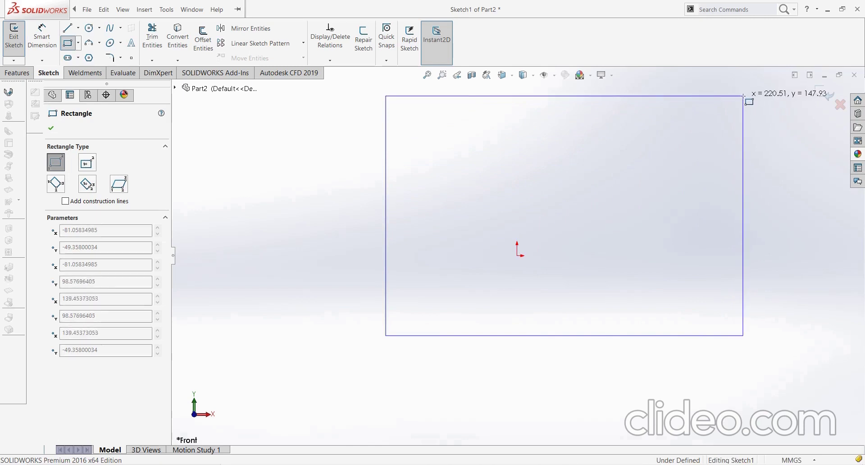
{"action": "left_click", "coordinate": [743, 96]}
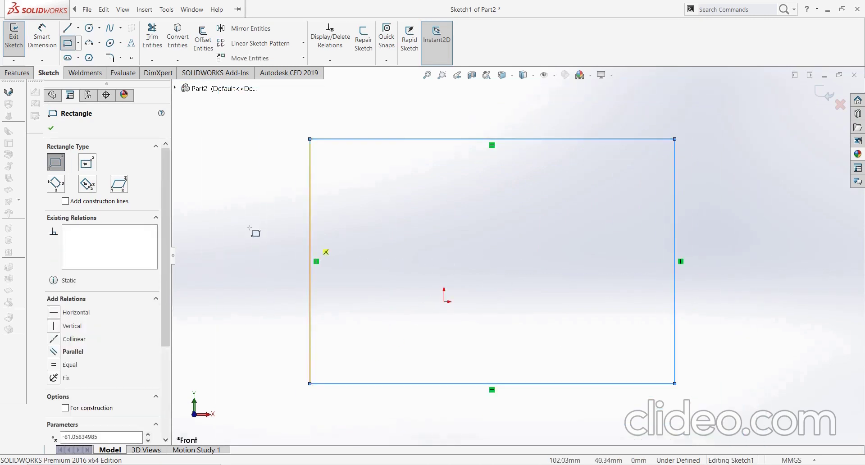
{"action": "left_click", "coordinate": [51, 128]}
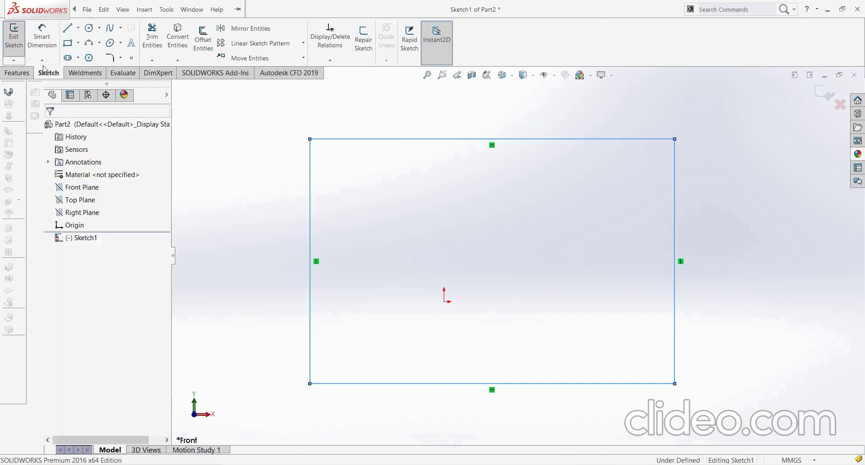
{"action": "left_click", "coordinate": [18, 73]}
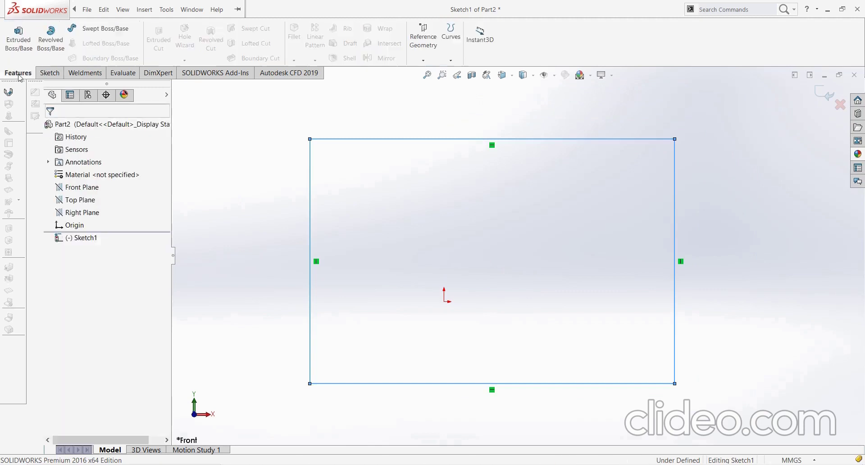
- Extrude the rectangle with a 5 mm Blind depth to create Boss-Extrude1
{"action": "left_click", "coordinate": [19, 40]}
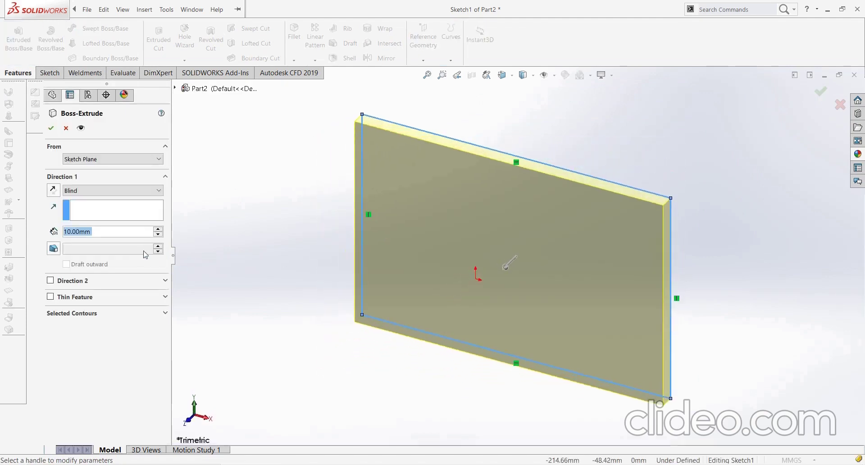
{"action": "scroll", "coordinate": [540, 197], "scroll_direction": "up", "scroll_amount": 2}
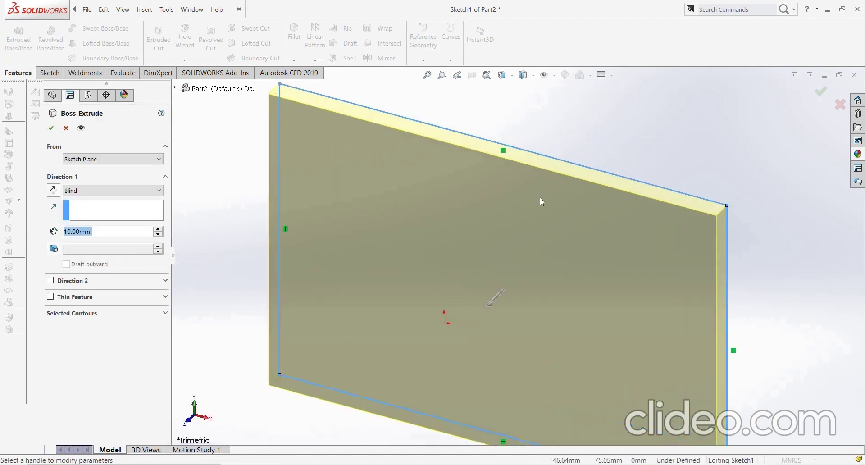
{"action": "scroll", "coordinate": [542, 202], "scroll_direction": "down", "scroll_amount": 3}
{"action": "mouse_move", "coordinate": [555, 162]}
{"action": "middle_mouse_down"}
{"action": "mouse_move", "coordinate": [571, 140]}
{"action": "mouse_move", "coordinate": [530, 245]}
{"action": "mouse_move", "coordinate": [530, 226]}
{"action": "mouse_move", "coordinate": [558, 191]}
{"action": "mouse_move", "coordinate": [574, 201]}
{"action": "mouse_move", "coordinate": [608, 195]}
{"action": "mouse_move", "coordinate": [517, 187]}
{"action": "mouse_move", "coordinate": [550, 152]}
{"action": "middle_mouse_up"}
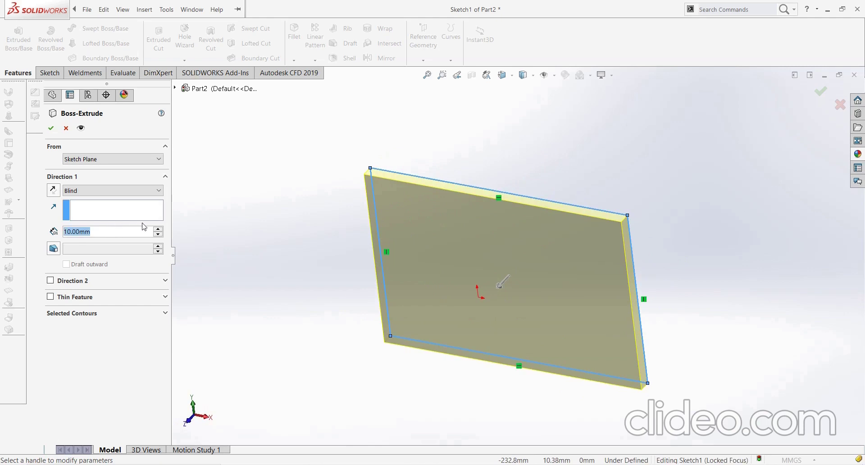
{"action": "type", "text": "5"}
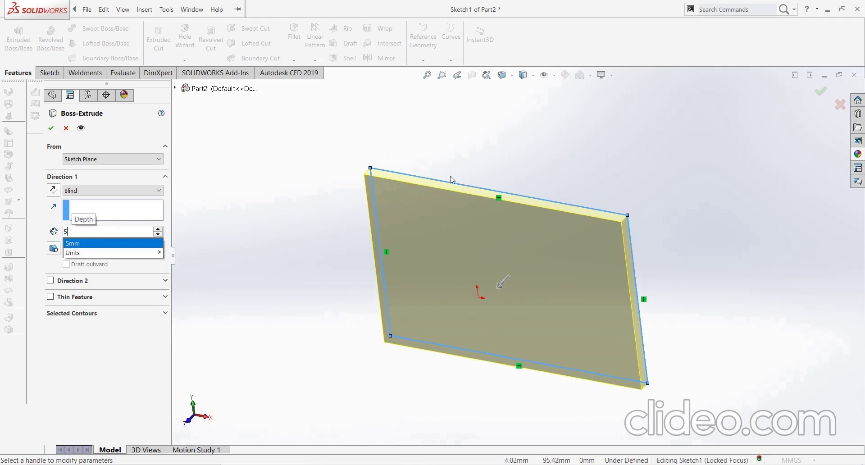
{"action": "key", "text": "Return"}
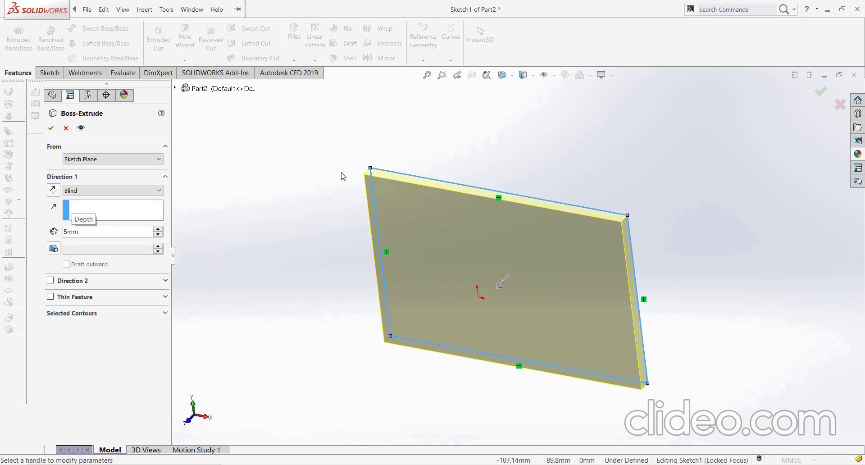
{"action": "left_click", "coordinate": [52, 133]}
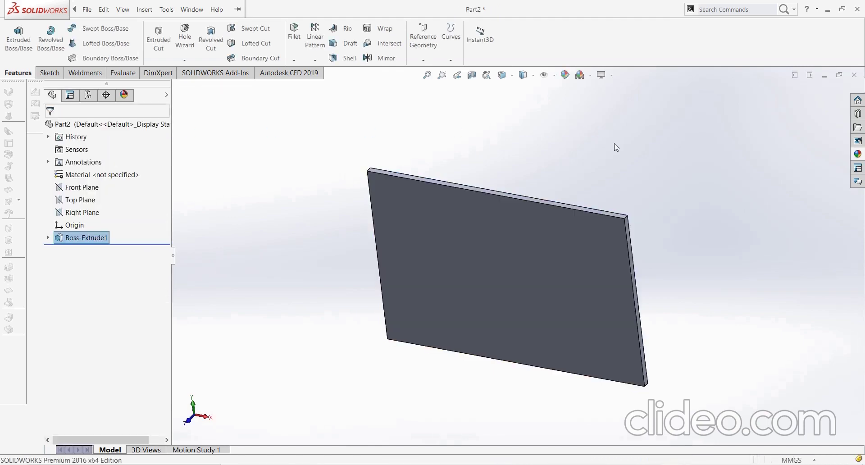
- View Boss-Extrude1 Normal To its front face and choose Edit Material from the Material menu
{"action": "right_click", "coordinate": [66, 245]}
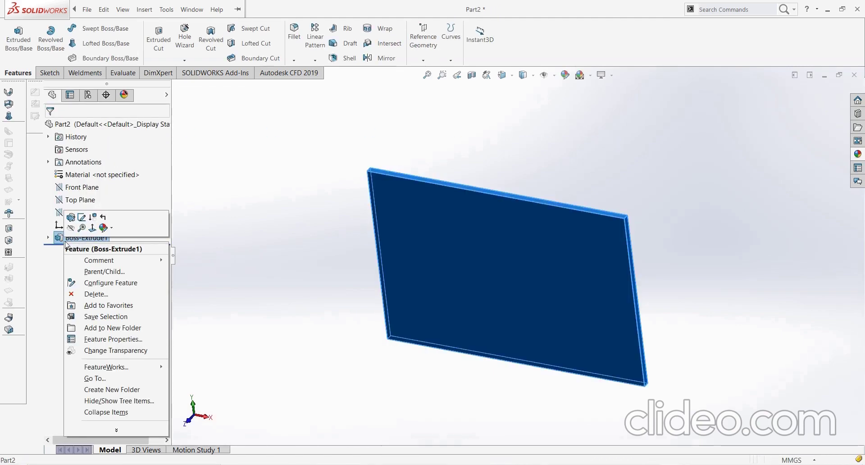
{"action": "left_click", "coordinate": [91, 230]}
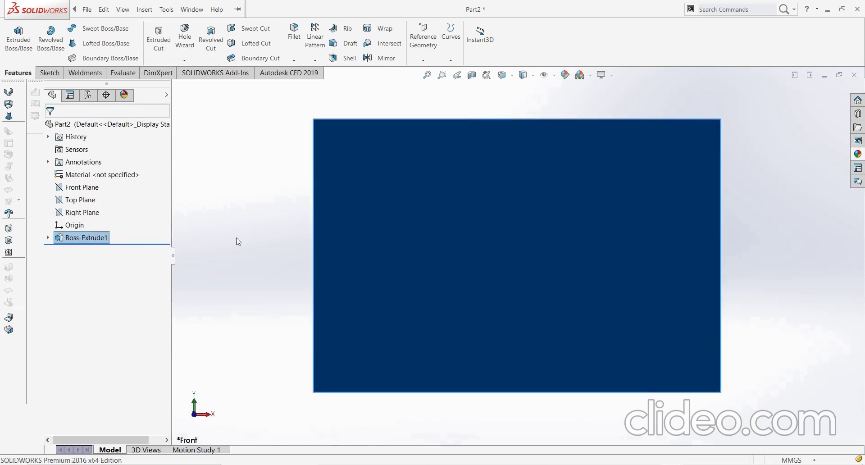
{"action": "right_click", "coordinate": [86, 176]}
{"action": "left_click", "coordinate": [111, 180]}
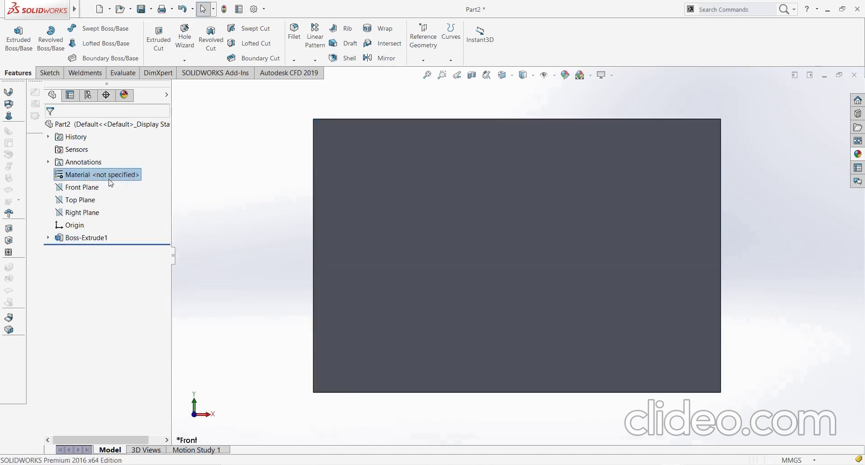
- Assign Oak from the Woods category to the plate, after briefly trying Cedar
{"action": "scroll", "coordinate": [335, 336], "scroll_direction": "down", "scroll_amount": 1}
{"action": "scroll", "coordinate": [339, 349], "scroll_direction": "down", "scroll_amount": 5}
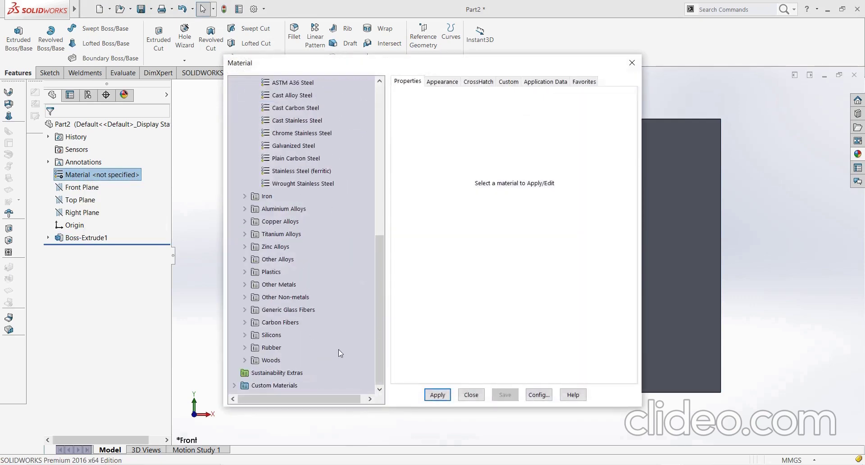
{"action": "left_click", "coordinate": [243, 359]}
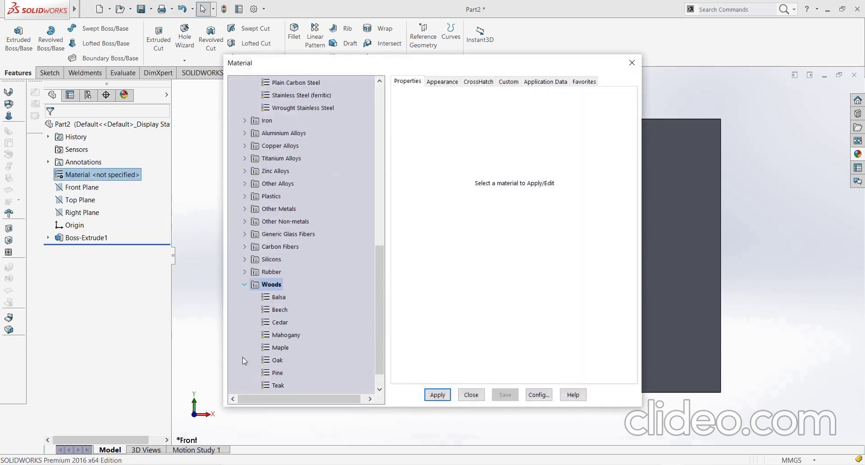
{"action": "left_click", "coordinate": [278, 359]}
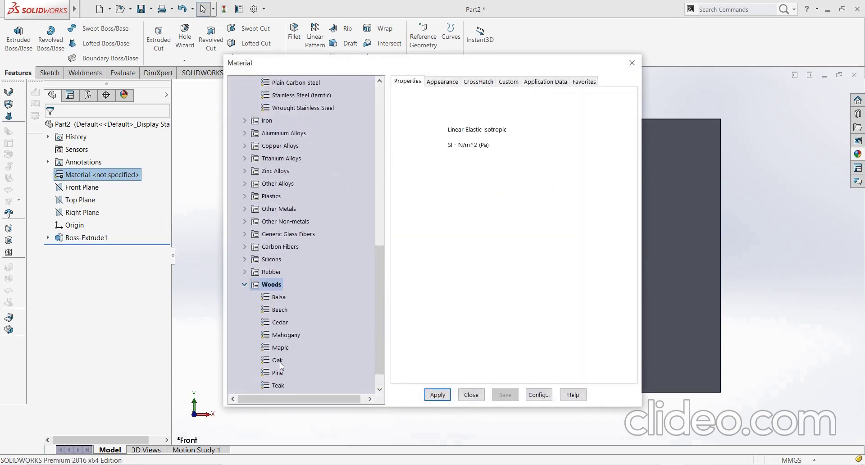
{"action": "left_click", "coordinate": [432, 398]}
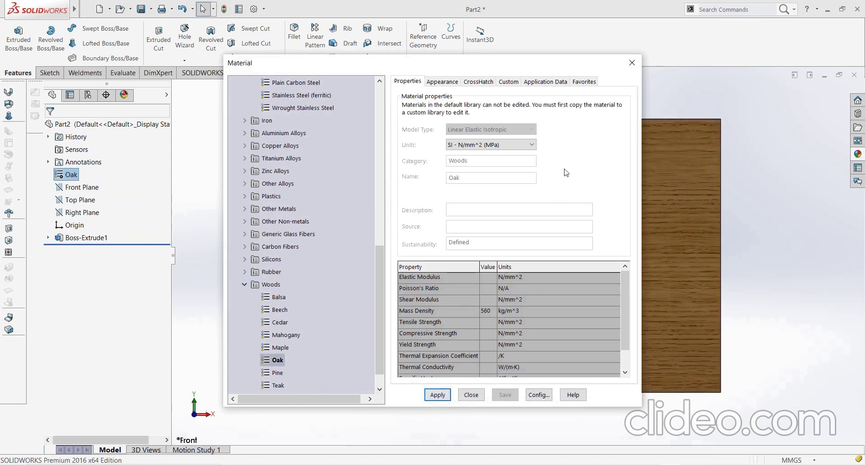
{"action": "left_click", "coordinate": [280, 323]}
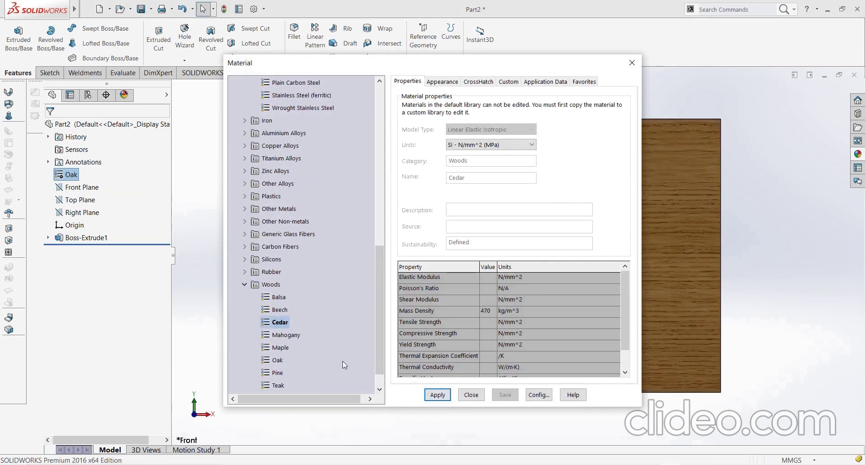
{"action": "left_click", "coordinate": [427, 397]}
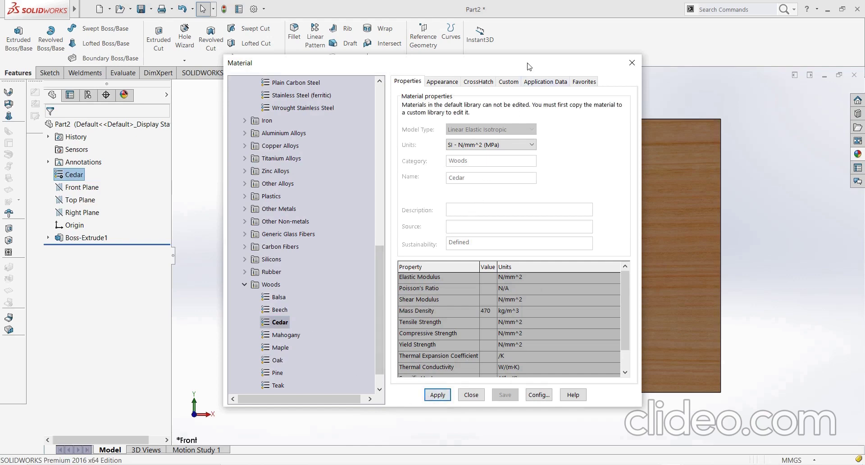
{"action": "left_click_drag", "start_coordinate": [529, 67], "coordinate": [454, 72]}
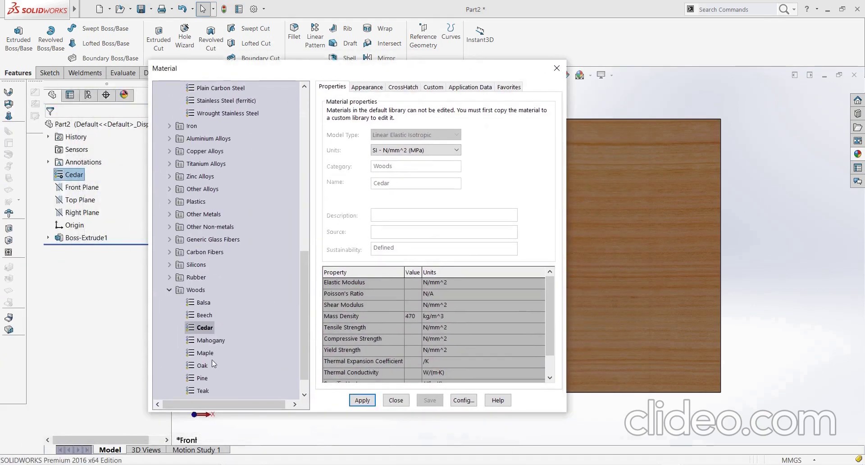
{"action": "left_click", "coordinate": [206, 365]}
{"action": "left_click", "coordinate": [360, 399]}
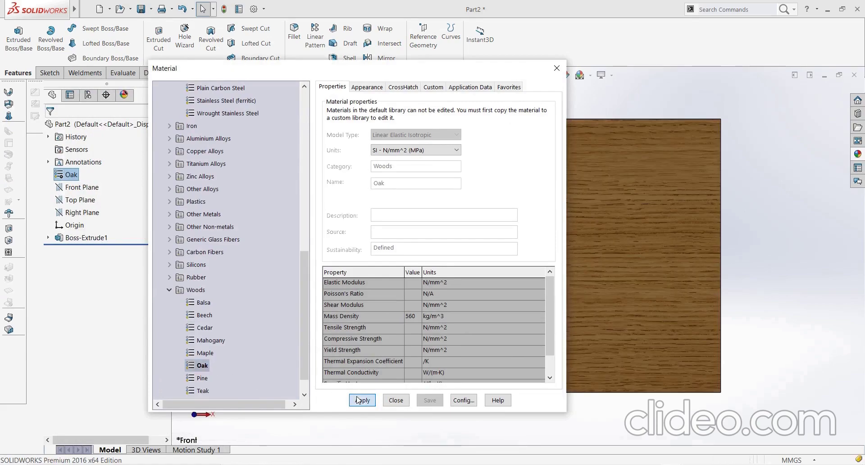
{"action": "left_click", "coordinate": [554, 67]}
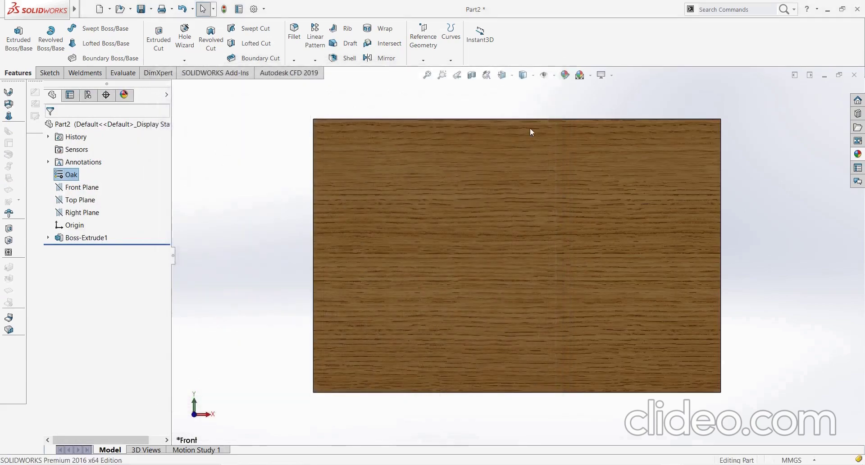
{"action": "scroll", "coordinate": [572, 236], "scroll_direction": "down", "scroll_amount": 2}
- Open a new sketch, Sketch2, on the oak plate's front face and select Corner Rectangle
{"action": "scroll", "coordinate": [533, 255], "scroll_direction": "up", "scroll_amount": 3}
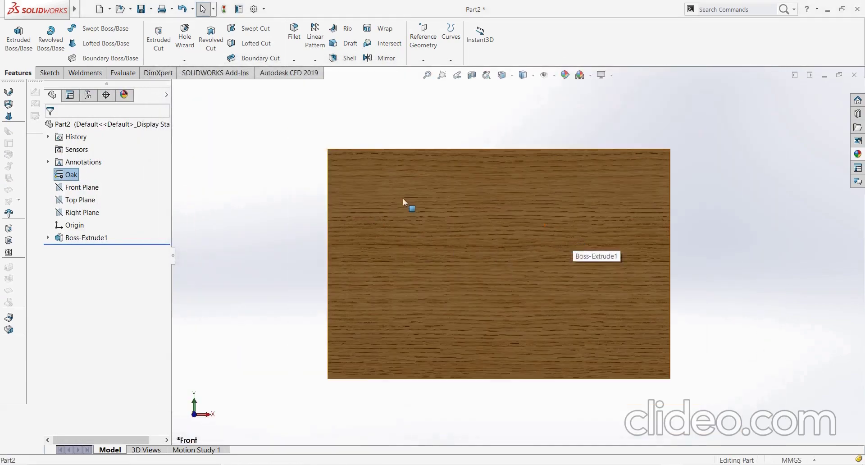
{"action": "right_click", "coordinate": [403, 257]}
{"action": "left_click", "coordinate": [432, 228]}
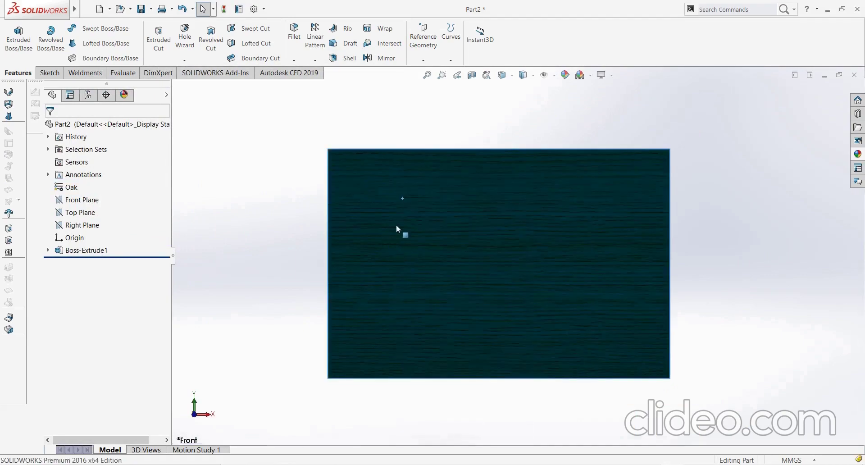
{"action": "right_click", "coordinate": [417, 211]}
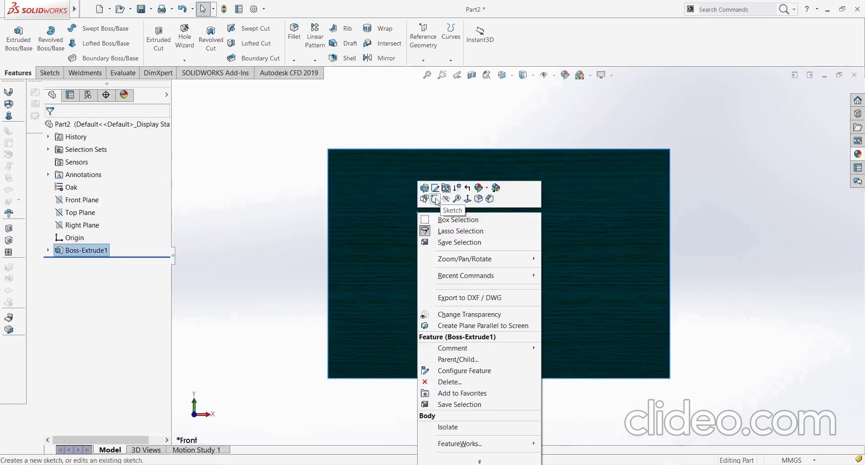
{"action": "left_click", "coordinate": [435, 199]}
{"action": "right_click", "coordinate": [90, 264]}
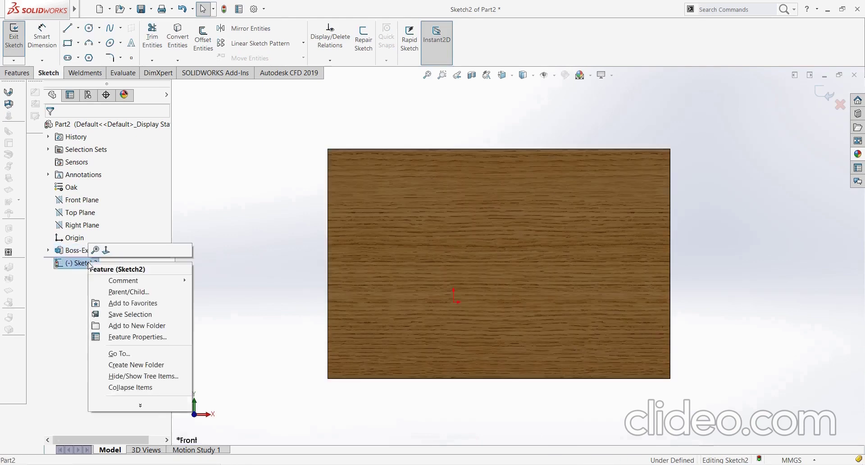
{"action": "left_click", "coordinate": [110, 252]}
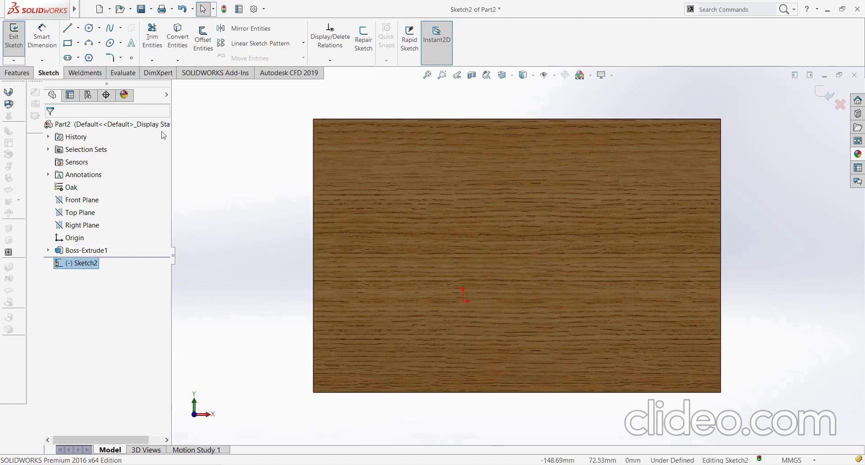
{"action": "left_click", "coordinate": [68, 43]}
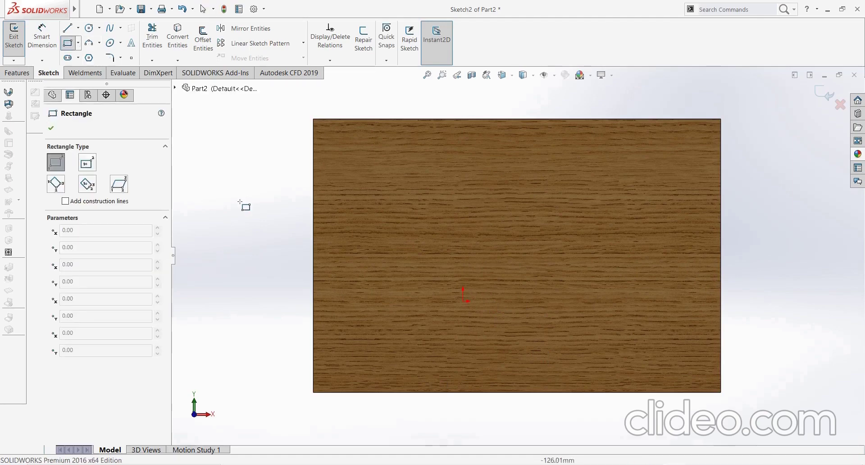
- Draw the first compartment's outer rectangle and its inner rectangle at the backboard's bottom-left
{"action": "left_click", "coordinate": [313, 392]}
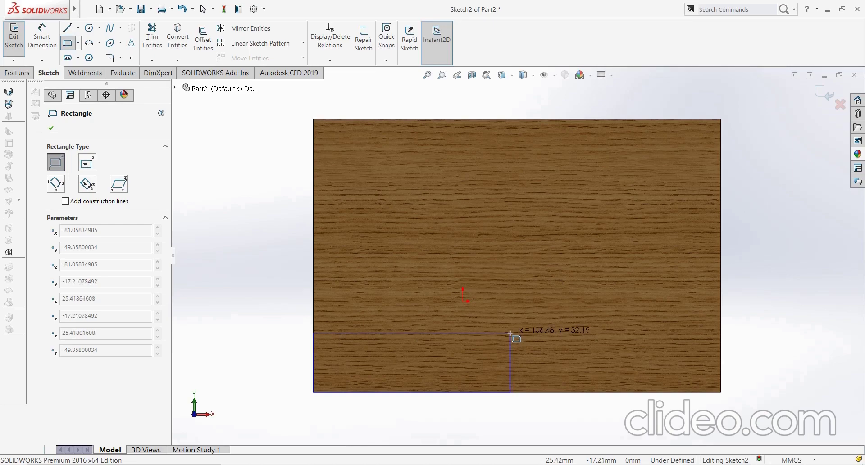
{"action": "left_click", "coordinate": [510, 333]}
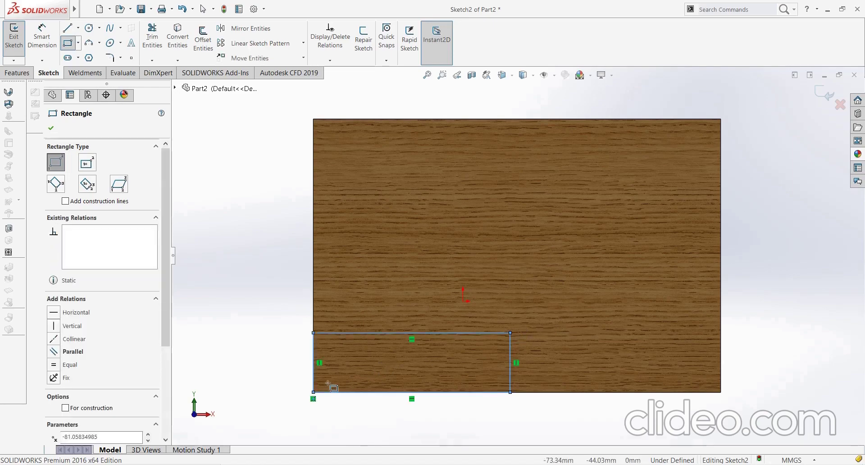
{"action": "middle_click_drag", "start_coordinate": [328, 382], "coordinate": [401, 340], "text": "ctrl"}
{"action": "scroll", "coordinate": [535, 311], "scroll_direction": "up", "scroll_amount": 2}
{"action": "scroll", "coordinate": [518, 301], "scroll_direction": "down", "scroll_amount": 2}
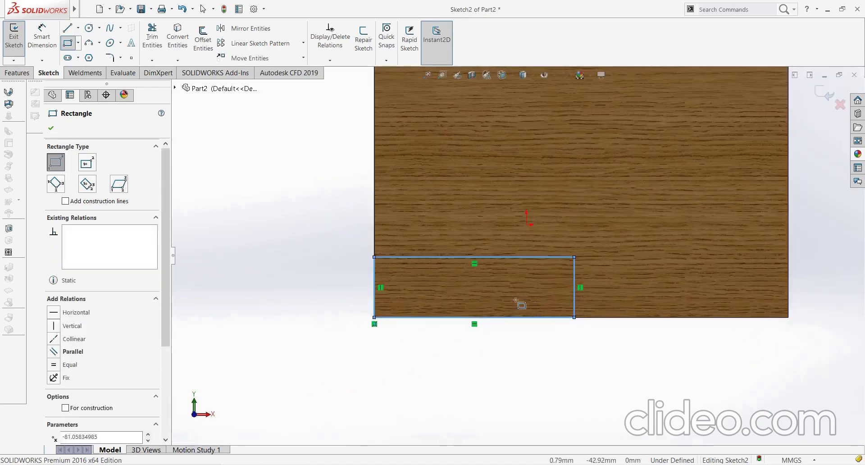
{"action": "scroll", "coordinate": [495, 277], "scroll_direction": "down", "scroll_amount": 3}
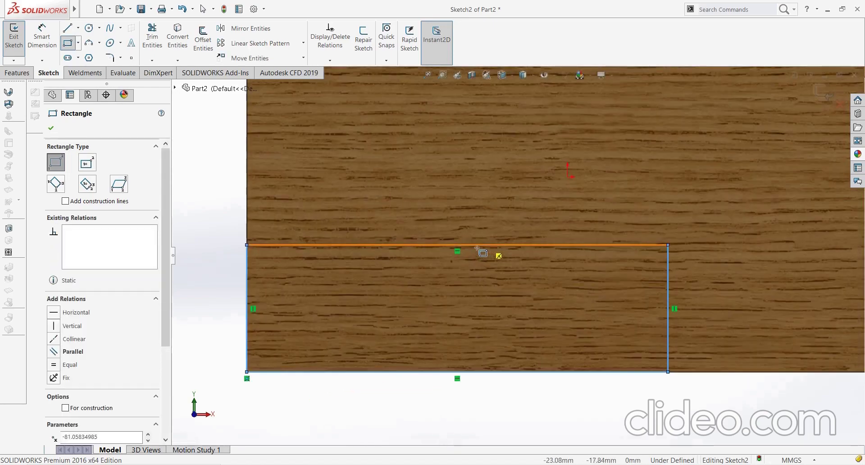
{"action": "left_click", "coordinate": [255, 365]}
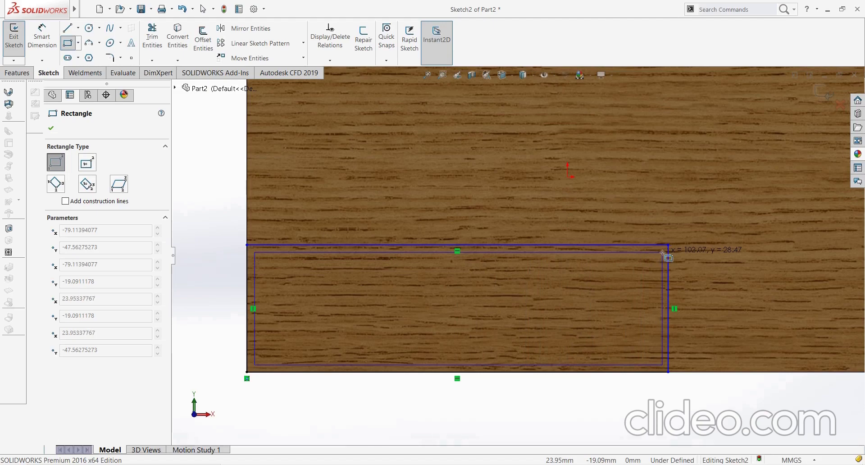
{"action": "left_click", "coordinate": [661, 252]}
{"action": "scroll", "coordinate": [699, 256], "scroll_direction": "down", "scroll_amount": 2}
{"action": "scroll", "coordinate": [700, 259], "scroll_direction": "up", "scroll_amount": 3}
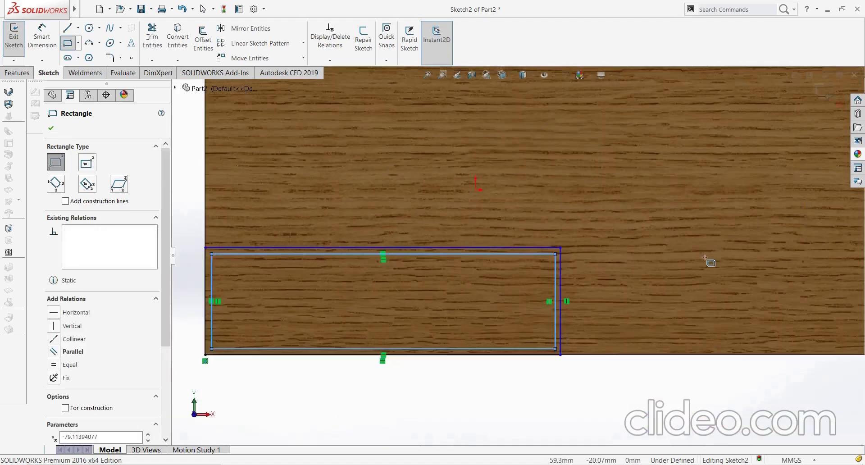
{"action": "scroll", "coordinate": [702, 261], "scroll_direction": "up", "scroll_amount": 2}
{"action": "scroll", "coordinate": [590, 250], "scroll_direction": "down", "scroll_amount": 2}
{"action": "scroll", "coordinate": [585, 252], "scroll_direction": "down", "scroll_amount": 2}
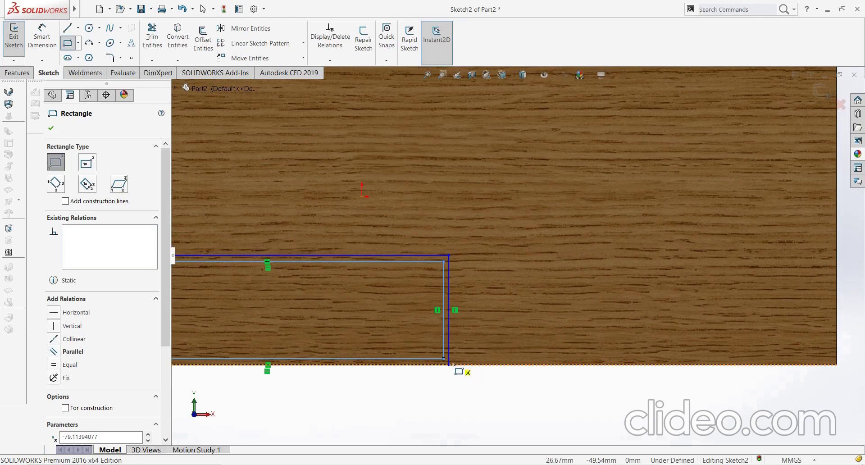
- Draw the second compartment's outer and inner rectangles, reaching the backboard's right edge
{"action": "left_click", "coordinate": [453, 365]}
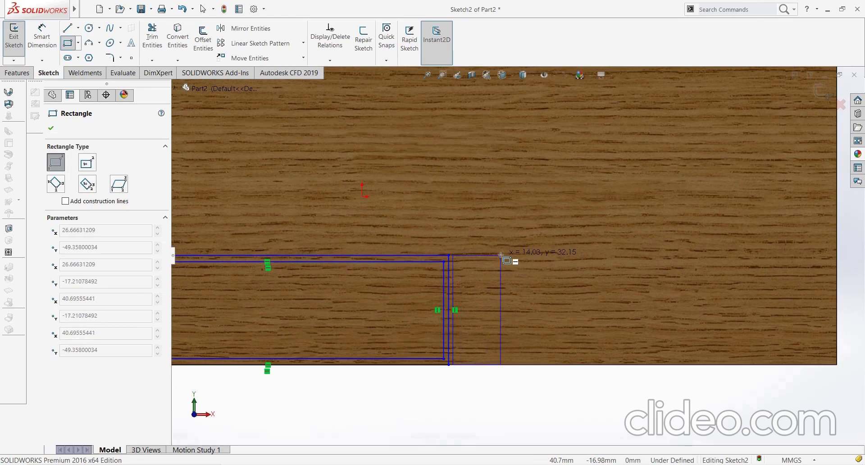
{"action": "key", "text": "Escape"}
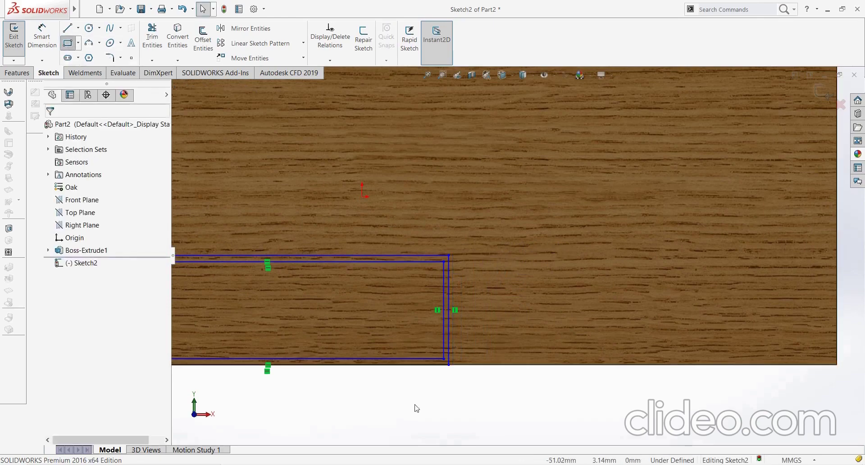
{"action": "key", "text": "Return"}
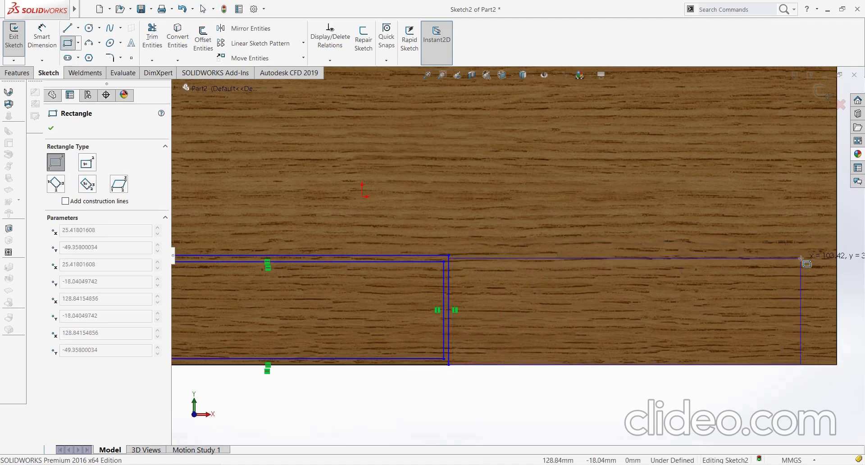
{"action": "left_click", "coordinate": [836, 255]}
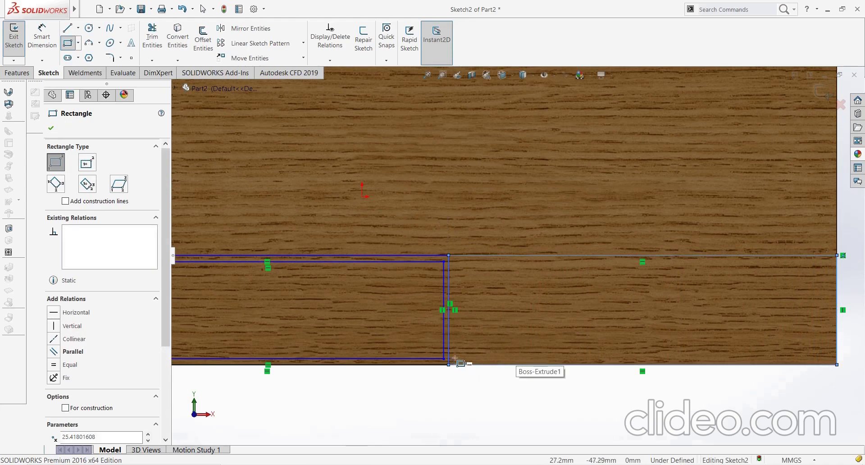
{"action": "left_click", "coordinate": [453, 358]}
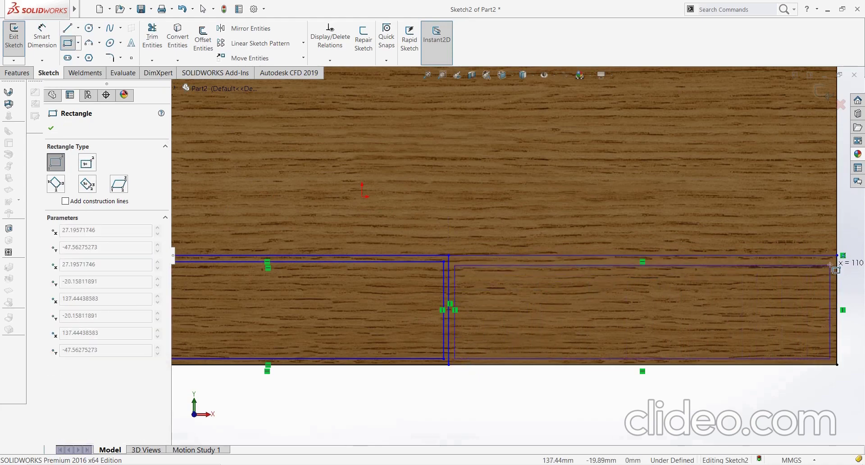
{"action": "left_click", "coordinate": [829, 262]}
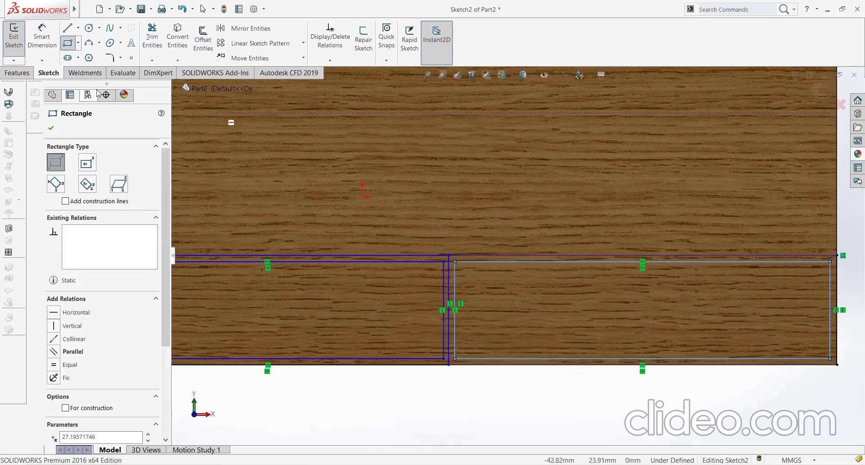
{"action": "left_click", "coordinate": [51, 128]}
{"action": "scroll", "coordinate": [339, 183], "scroll_direction": "down", "scroll_amount": 2}
{"action": "scroll", "coordinate": [364, 199], "scroll_direction": "up", "scroll_amount": 4}
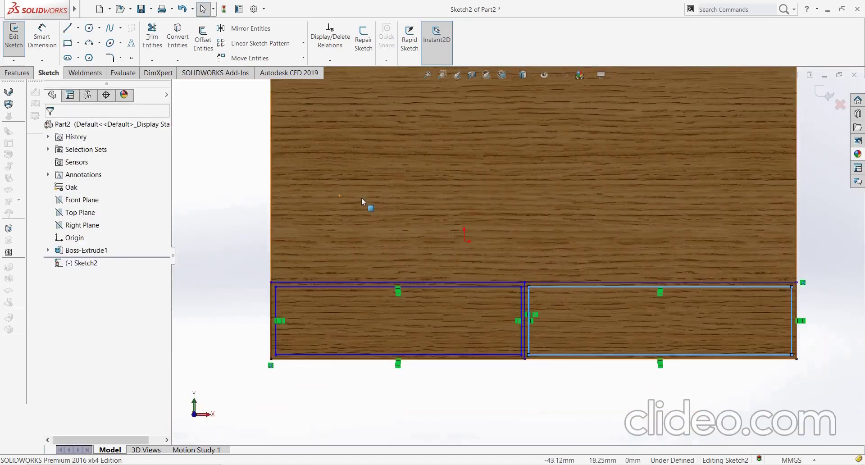
{"action": "scroll", "coordinate": [456, 207], "scroll_direction": "up", "scroll_amount": 2}
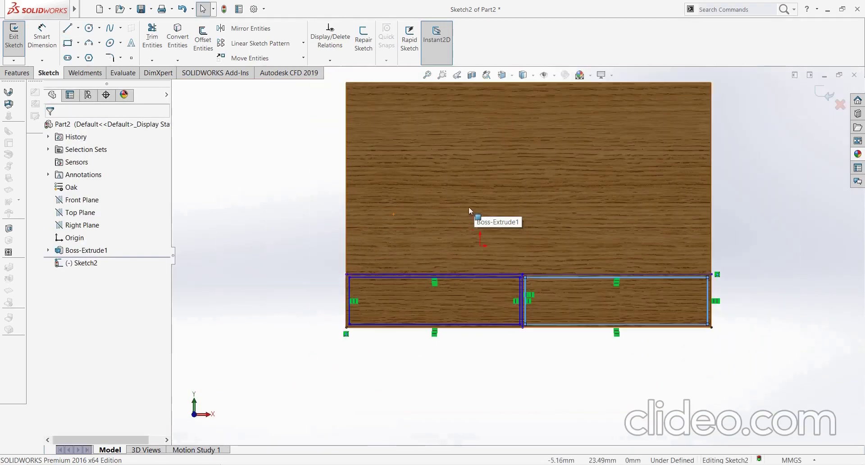
- Start an Extruded Boss/Base and select both compartment wall regions as contours
{"action": "left_click", "coordinate": [98, 74]}
{"action": "left_click", "coordinate": [142, 39]}
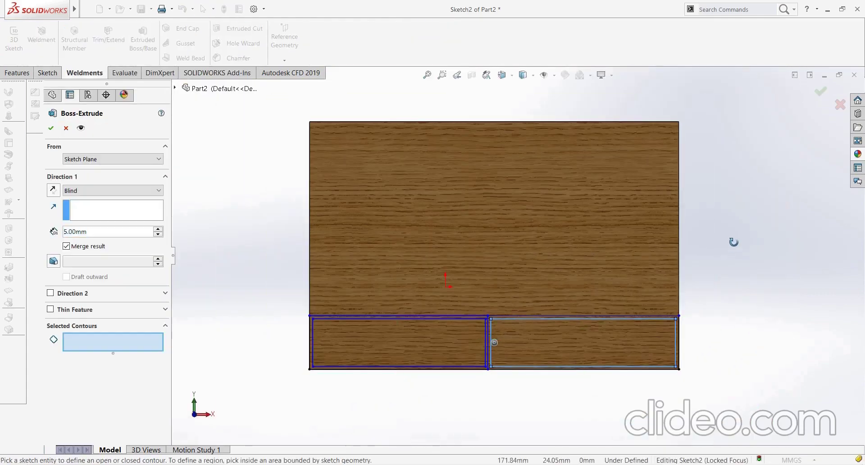
{"action": "mouse_move", "coordinate": [734, 242]}
{"action": "middle_mouse_down"}
{"action": "mouse_move", "coordinate": [762, 175]}
{"action": "mouse_move", "coordinate": [720, 246]}
{"action": "mouse_move", "coordinate": [736, 261]}
{"action": "middle_mouse_up"}
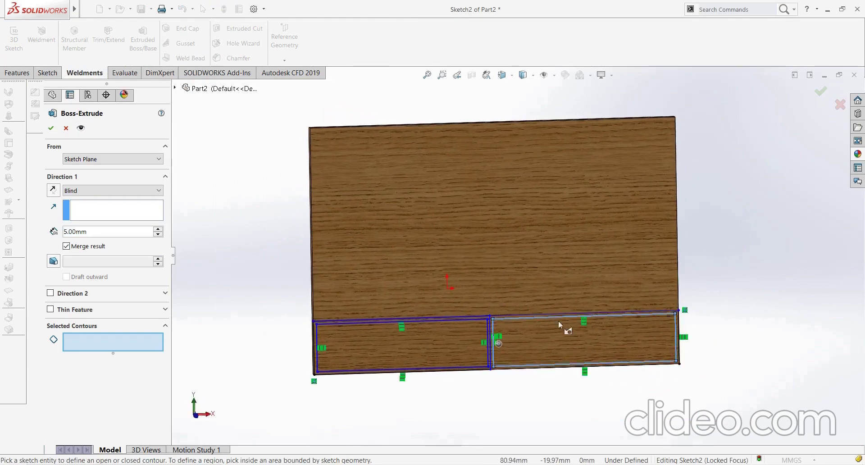
{"action": "scroll", "coordinate": [558, 320], "scroll_direction": "down", "scroll_amount": 6}
{"action": "left_click", "coordinate": [491, 266]}
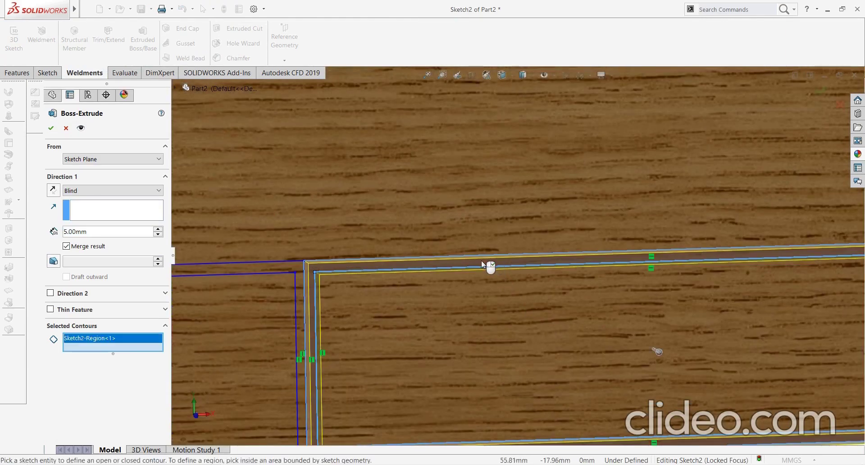
{"action": "left_click", "coordinate": [212, 268]}
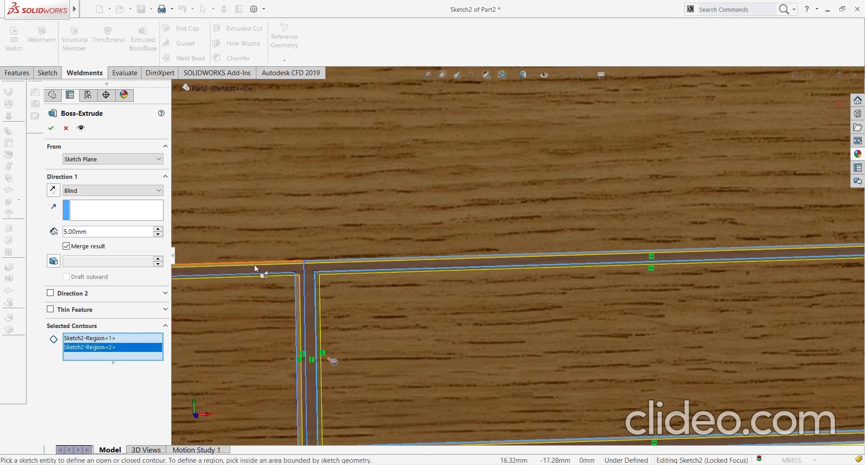
{"action": "scroll", "coordinate": [270, 283], "scroll_direction": "up", "scroll_amount": 5}
{"action": "scroll", "coordinate": [277, 293], "scroll_direction": "up", "scroll_amount": 4}
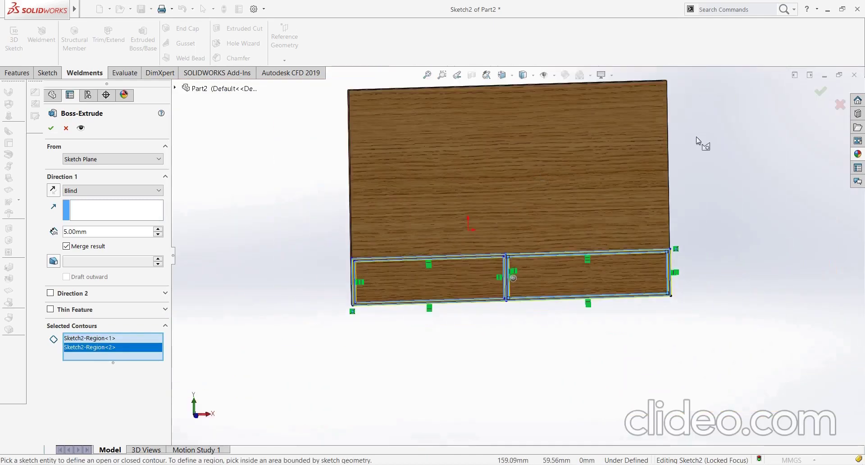
{"action": "mouse_move", "coordinate": [695, 136]}
{"action": "middle_mouse_down"}
{"action": "mouse_move", "coordinate": [597, 112]}
{"action": "mouse_move", "coordinate": [265, 191]}
{"action": "middle_mouse_up"}
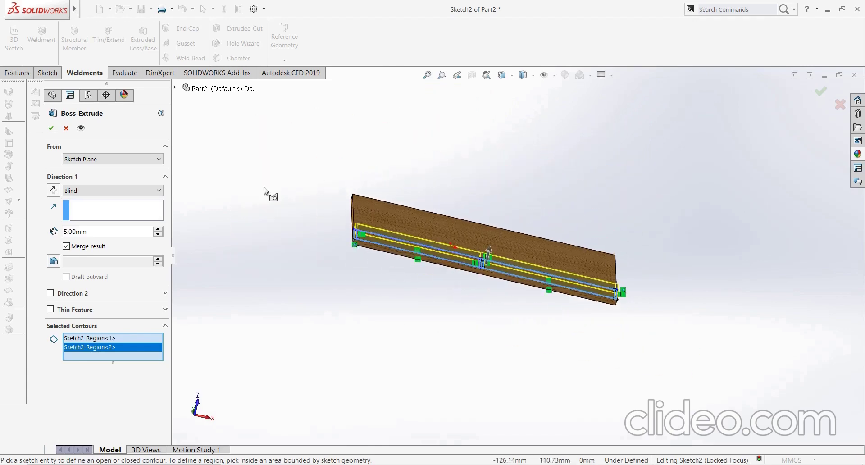
- Set the tray extrusion depth to 25 mm and accept Boss-Extrude2
{"action": "left_click", "coordinate": [158, 229]}
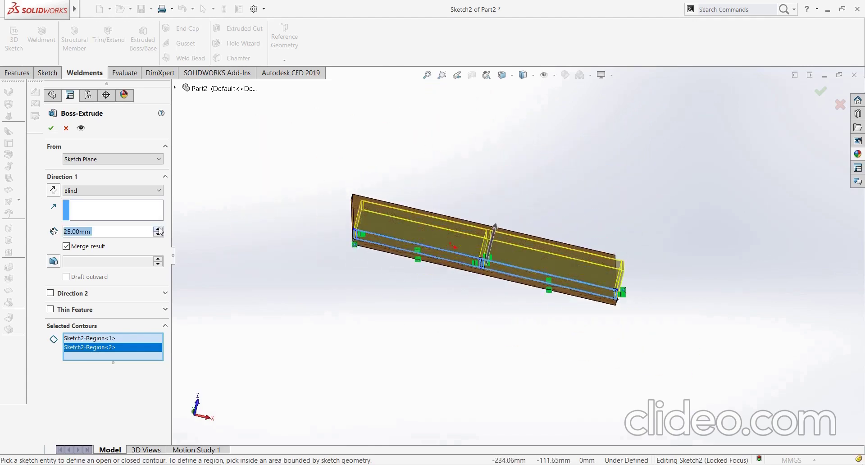
{"action": "left_click", "coordinate": [158, 228]}
{"action": "left_click", "coordinate": [159, 228]}
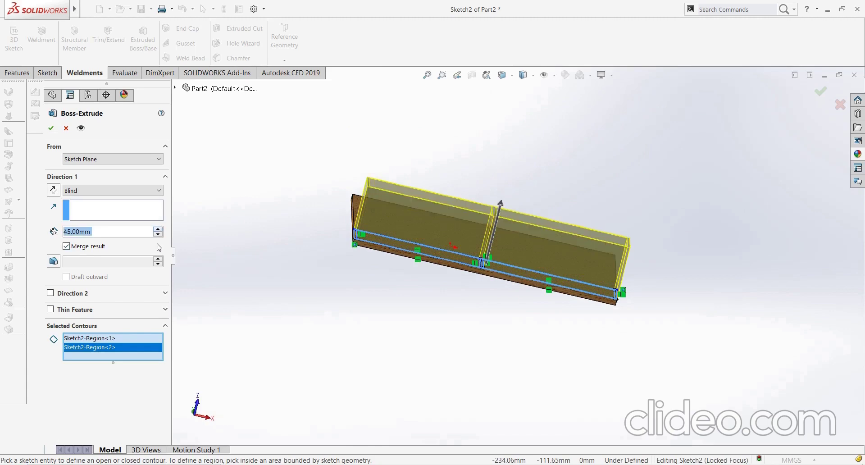
{"action": "left_click", "coordinate": [159, 234]}
{"action": "left_click", "coordinate": [159, 234]}
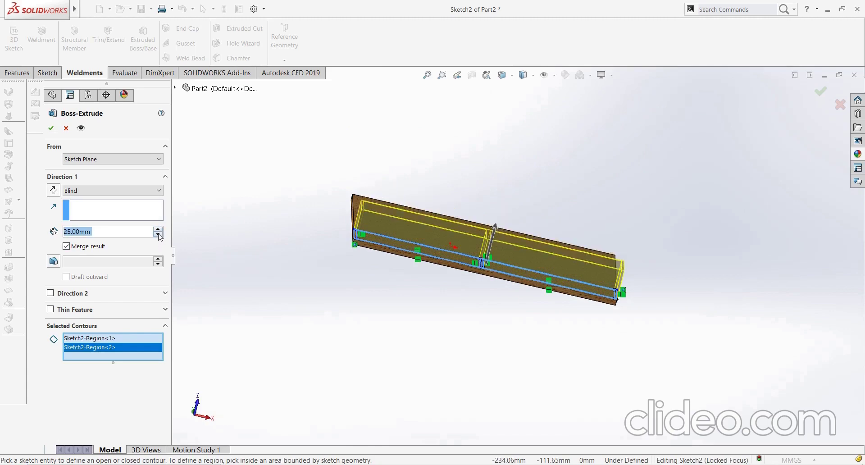
{"action": "middle_click_drag", "start_coordinate": [517, 156], "coordinate": [493, 410]}
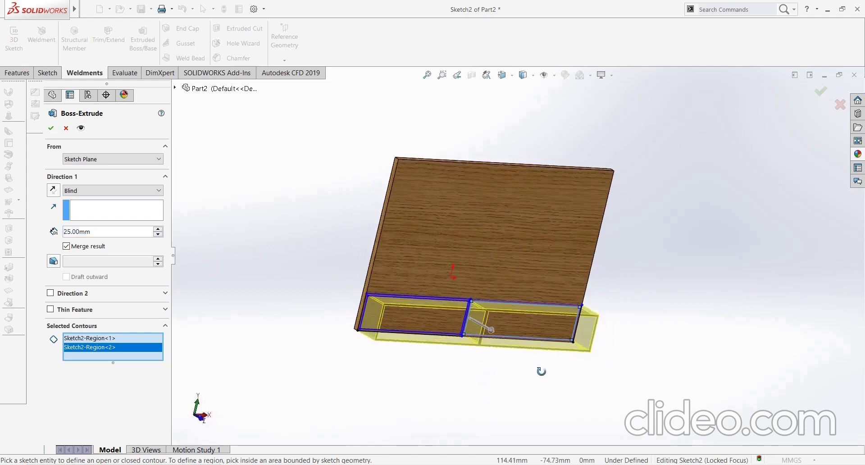
{"action": "middle_click_drag", "start_coordinate": [492, 409], "coordinate": [488, 395]}
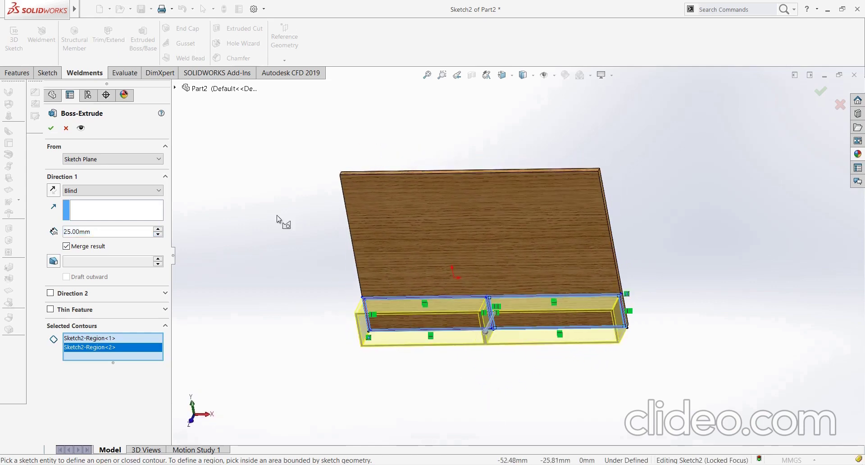
{"action": "left_click", "coordinate": [51, 129]}
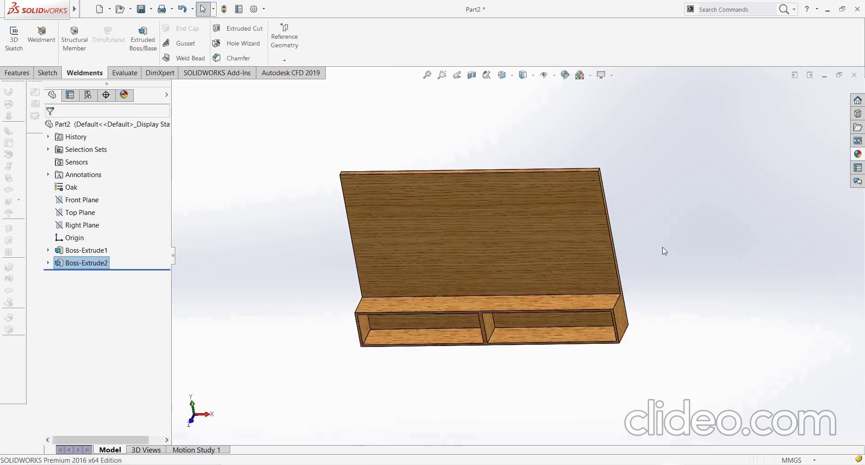
- Start Sketch3 on the backboard face and view it Normal To
{"action": "mouse_move", "coordinate": [664, 251]}
{"action": "middle_mouse_down"}
{"action": "mouse_move", "coordinate": [675, 235]}
{"action": "mouse_move", "coordinate": [679, 179]}
{"action": "mouse_move", "coordinate": [650, 175]}
{"action": "mouse_move", "coordinate": [680, 227]}
{"action": "mouse_move", "coordinate": [656, 272]}
{"action": "mouse_move", "coordinate": [671, 214]}
{"action": "mouse_move", "coordinate": [681, 249]}
{"action": "middle_mouse_up"}
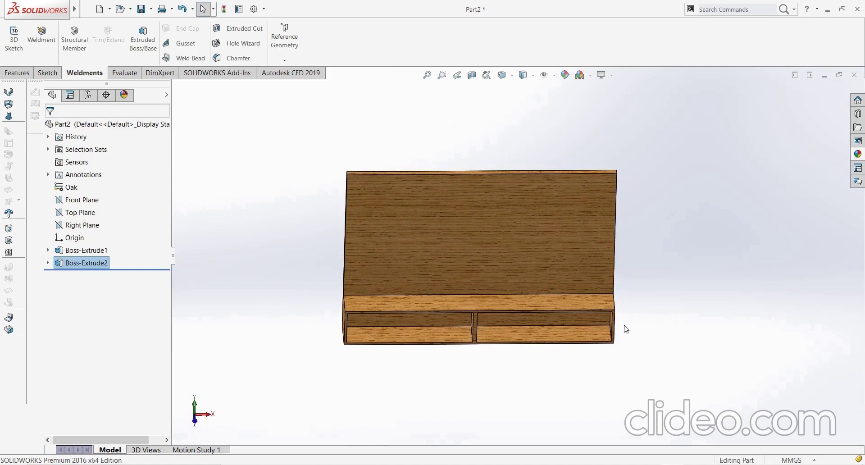
{"action": "scroll", "coordinate": [602, 331], "scroll_direction": "down", "scroll_amount": 3}
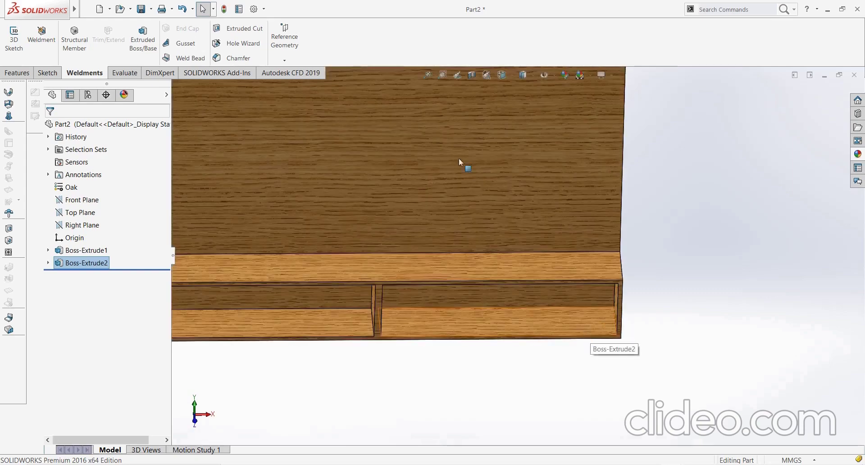
{"action": "scroll", "coordinate": [455, 165], "scroll_direction": "up", "scroll_amount": 3}
{"action": "left_click", "coordinate": [450, 167]}
{"action": "left_click", "coordinate": [485, 143]}
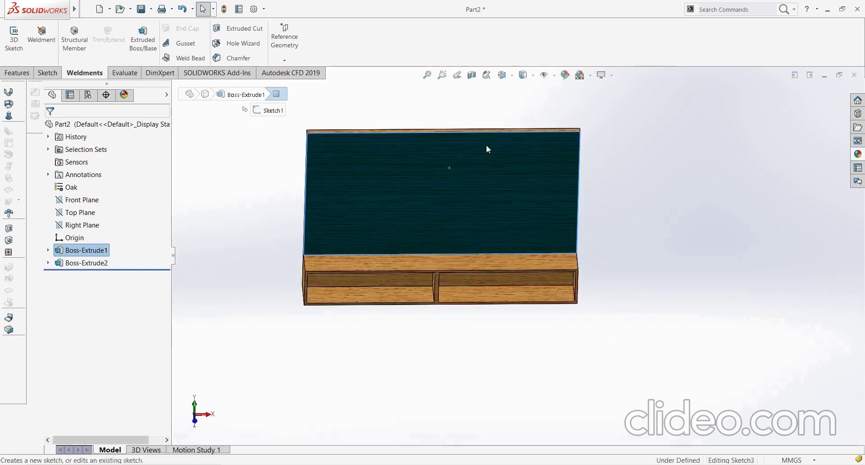
{"action": "right_click", "coordinate": [76, 281]}
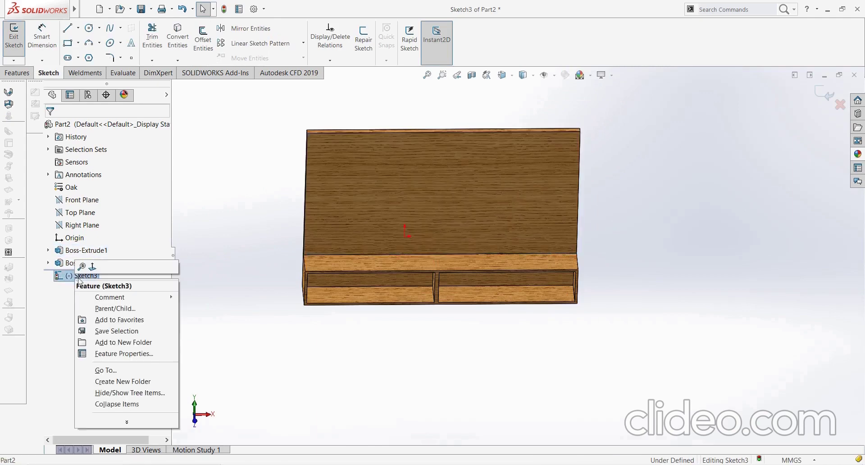
{"action": "left_click", "coordinate": [92, 267]}
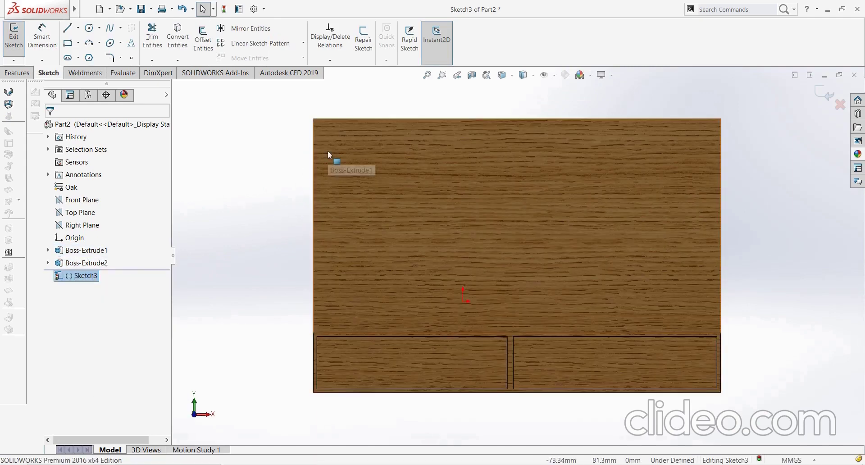
- Draw a long thin shelf rectangle across the upper backboard and confirm it
{"action": "left_click", "coordinate": [68, 43]}
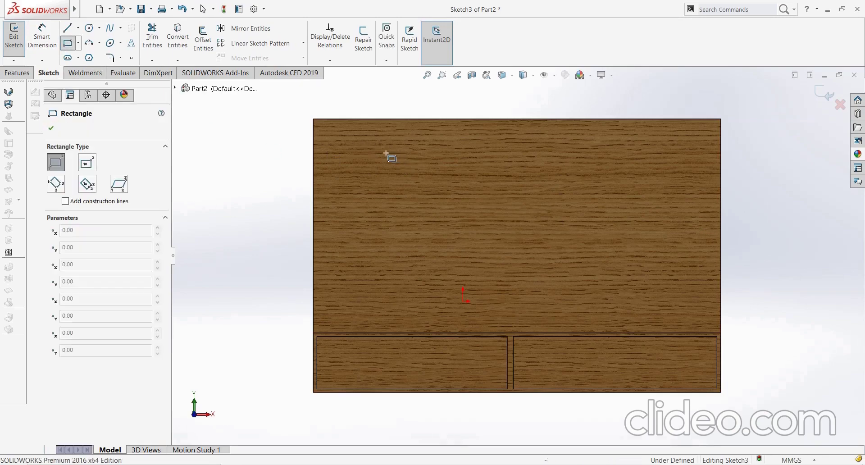
{"action": "left_click", "coordinate": [378, 153]}
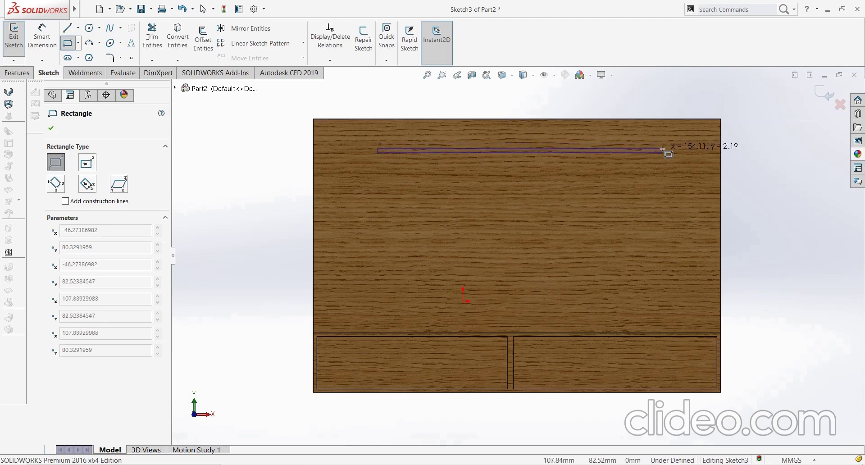
{"action": "left_click", "coordinate": [662, 149]}
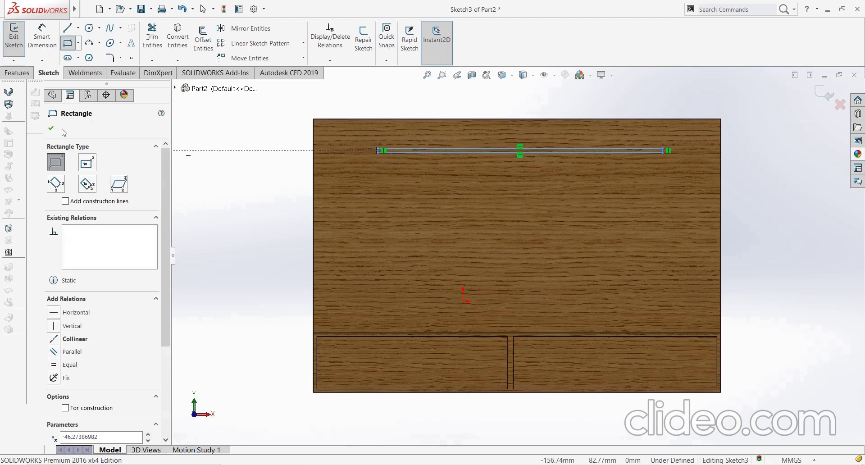
{"action": "left_click", "coordinate": [50, 129]}
{"action": "left_click", "coordinate": [84, 72]}
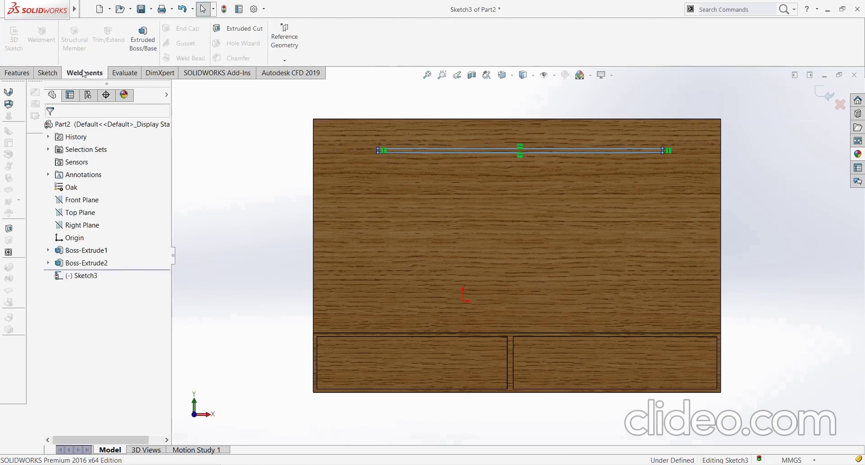
- Extrude Sketch3's thin rectangle 25 mm Blind as Boss-Extrude3 to form the shelf
{"action": "left_click", "coordinate": [135, 42]}
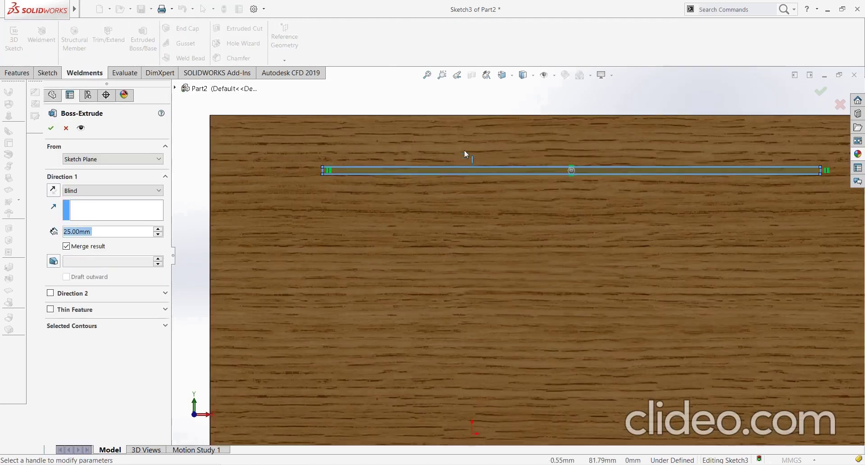
{"action": "mouse_move", "coordinate": [688, 225]}
{"action": "middle_mouse_down"}
{"action": "mouse_move", "coordinate": [686, 70]}
{"action": "mouse_move", "coordinate": [687, 233]}
{"action": "middle_mouse_up"}
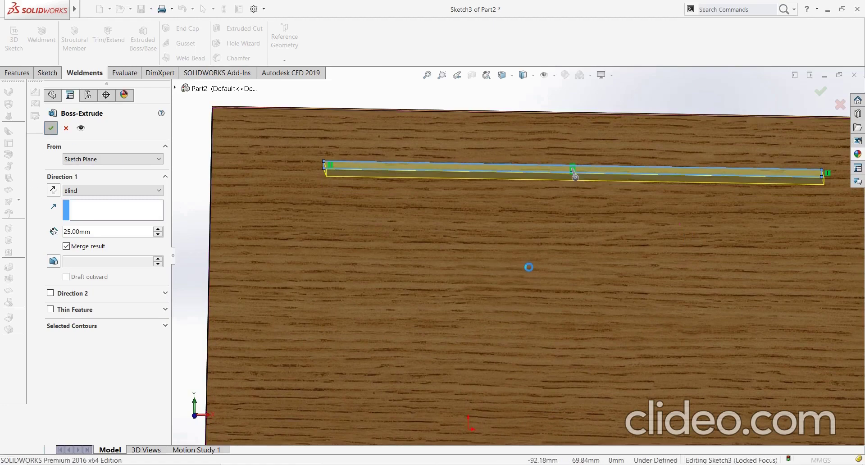
{"action": "key", "text": "Return"}
{"action": "scroll", "coordinate": [547, 265], "scroll_direction": "up", "scroll_amount": 5}
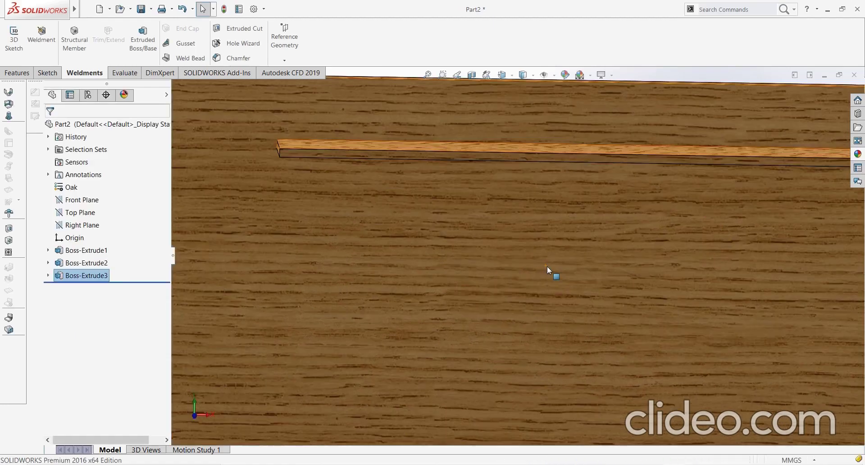
{"action": "mouse_move", "coordinate": [734, 207]}
{"action": "middle_mouse_down"}
{"action": "mouse_move", "coordinate": [749, 267]}
{"action": "mouse_move", "coordinate": [765, 233]}
{"action": "mouse_move", "coordinate": [704, 251]}
{"action": "mouse_move", "coordinate": [739, 214]}
{"action": "mouse_move", "coordinate": [747, 198]}
{"action": "mouse_move", "coordinate": [738, 197]}
{"action": "mouse_move", "coordinate": [751, 185]}
{"action": "mouse_move", "coordinate": [734, 207]}
{"action": "middle_mouse_up"}
{"action": "left_click", "coordinate": [534, 295]}
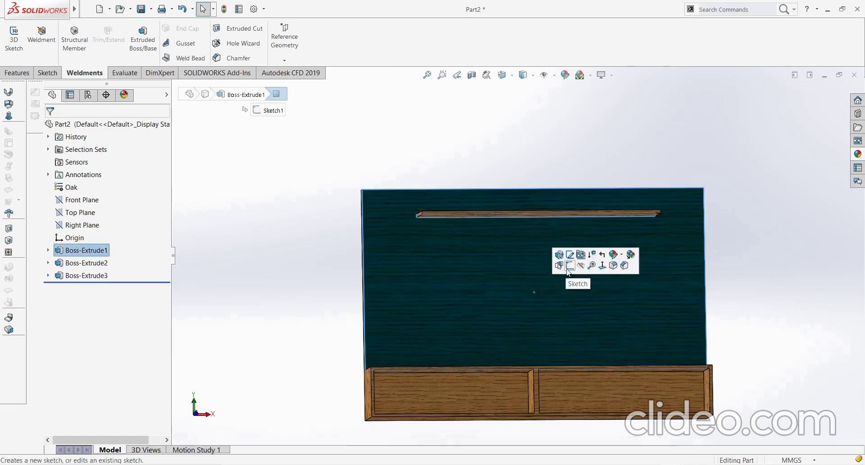
- Sketch a large corner rectangle on the backboard face, spanning from just above the tray to just below the shelf
{"action": "left_click", "coordinate": [568, 268]}
{"action": "right_click", "coordinate": [90, 288]}
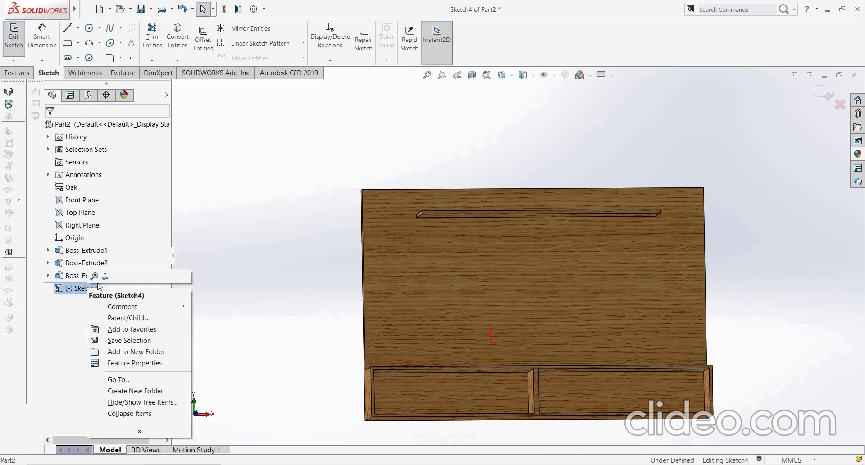
{"action": "left_click", "coordinate": [100, 276]}
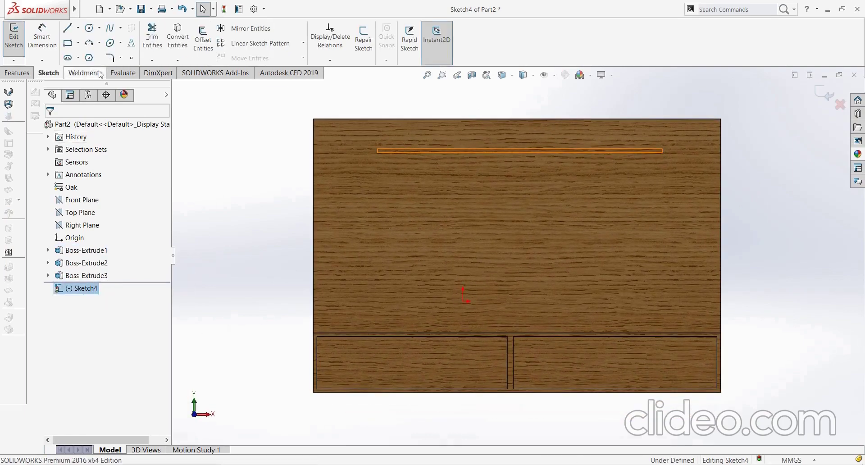
{"action": "left_click", "coordinate": [67, 45]}
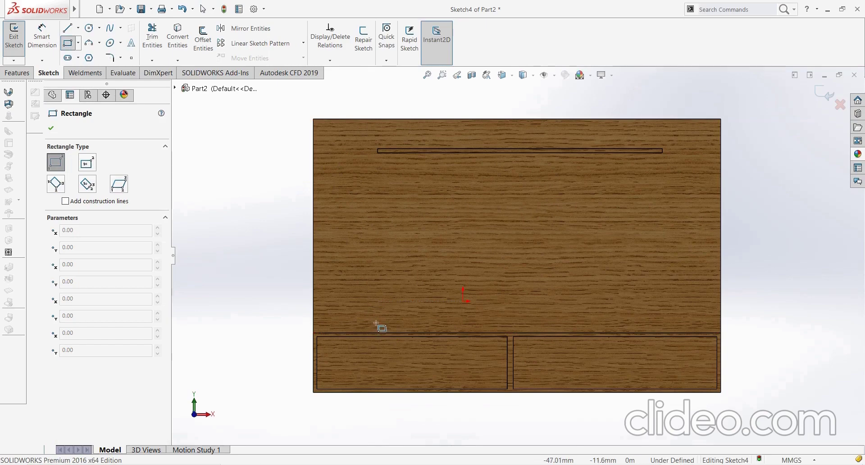
{"action": "left_click", "coordinate": [376, 316]}
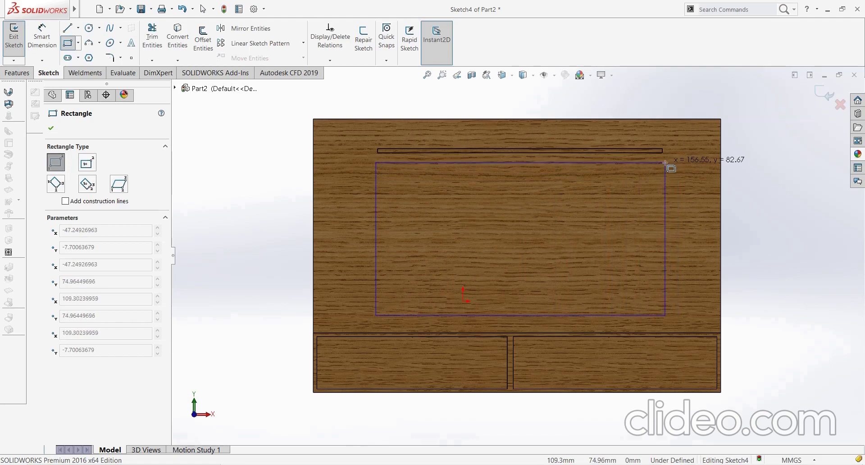
{"action": "left_click", "coordinate": [665, 163]}
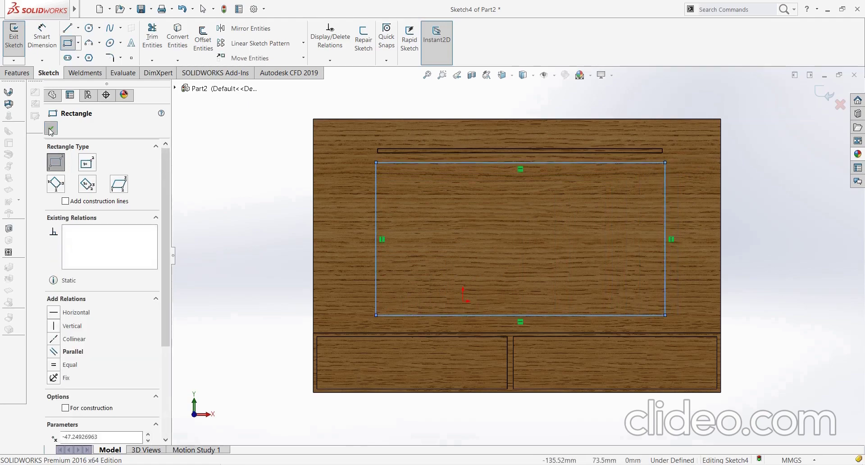
{"action": "left_click", "coordinate": [51, 129]}
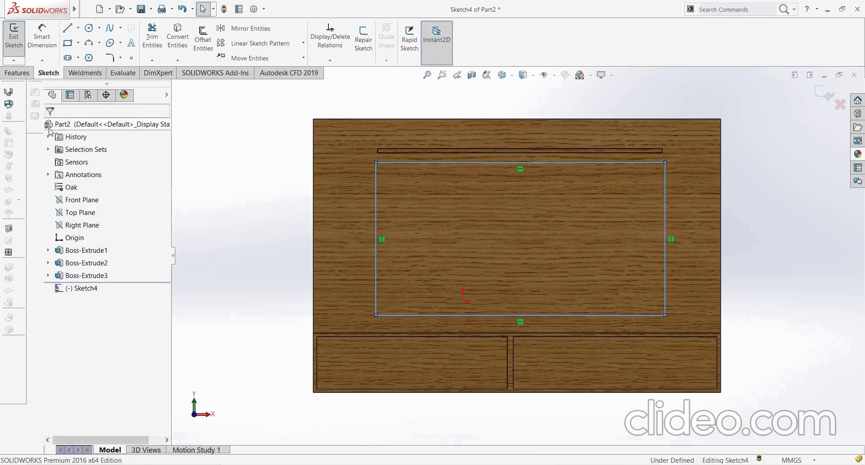
{"action": "left_click", "coordinate": [79, 75]}
- Extrude the large rectangle 3 mm as Boss-Extrude4 and orbit to inspect the raised panel
{"action": "left_click", "coordinate": [143, 40]}
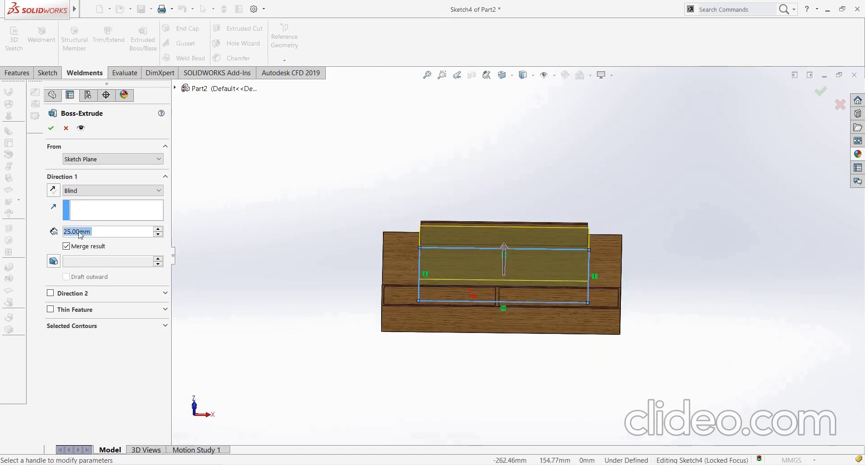
{"action": "type", "text": "3"}
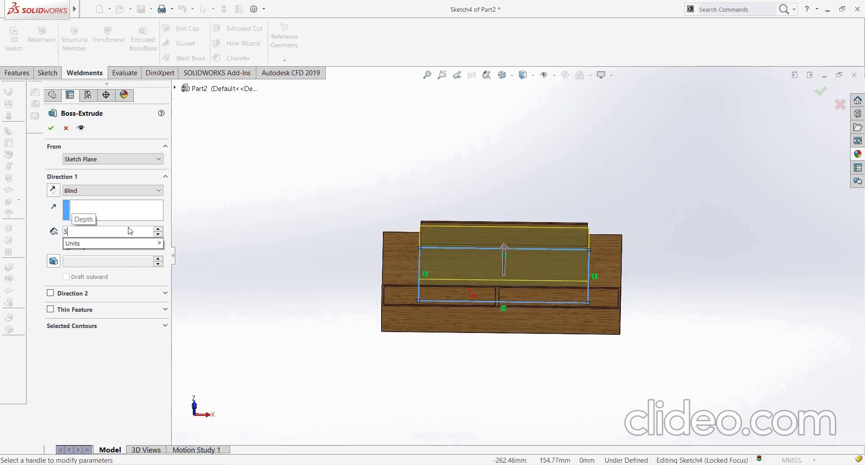
{"action": "key", "text": "Return"}
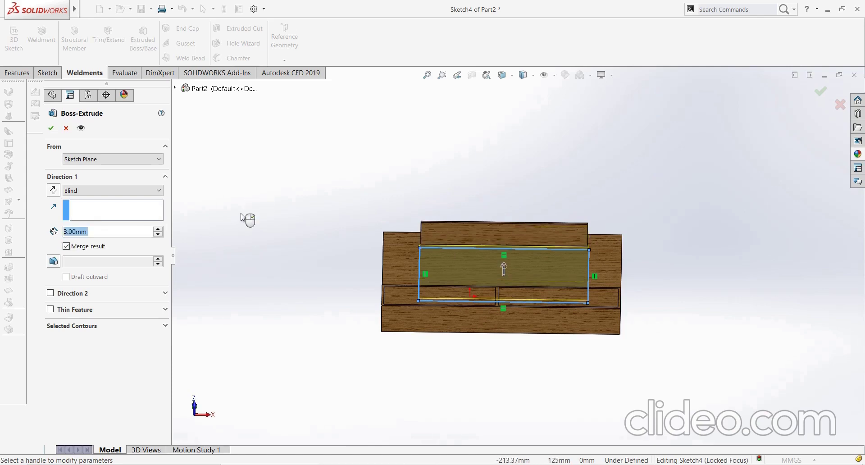
{"action": "mouse_move", "coordinate": [396, 144]}
{"action": "middle_mouse_down"}
{"action": "mouse_move", "coordinate": [389, 191]}
{"action": "mouse_move", "coordinate": [437, 262]}
{"action": "middle_mouse_up"}
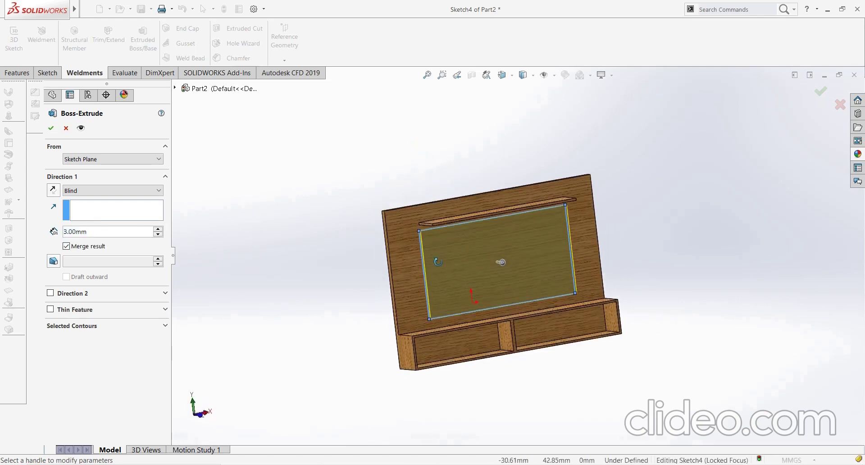
{"action": "left_click", "coordinate": [47, 129]}
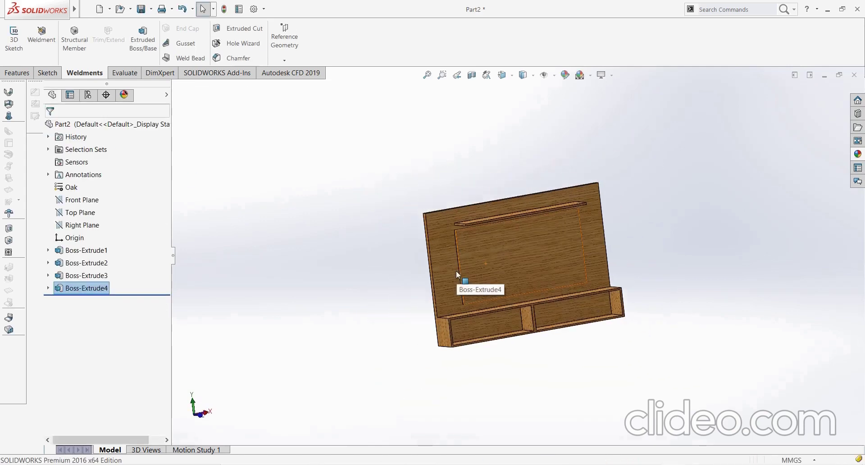
{"action": "mouse_move", "coordinate": [679, 245]}
{"action": "middle_mouse_down"}
{"action": "mouse_move", "coordinate": [650, 194]}
{"action": "mouse_move", "coordinate": [666, 234]}
{"action": "mouse_move", "coordinate": [563, 245]}
{"action": "mouse_move", "coordinate": [652, 239]}
{"action": "mouse_move", "coordinate": [655, 288]}
{"action": "middle_mouse_up"}
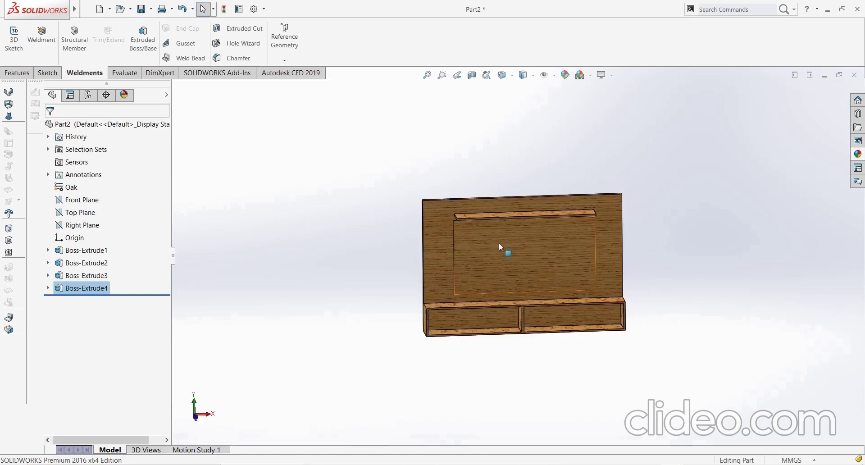
{"action": "scroll", "coordinate": [526, 262], "scroll_direction": "down", "scroll_amount": 3}
- Sketch a small rectangle at the centre of the raised panel's face, viewed head-on
{"action": "left_click", "coordinate": [542, 251]}
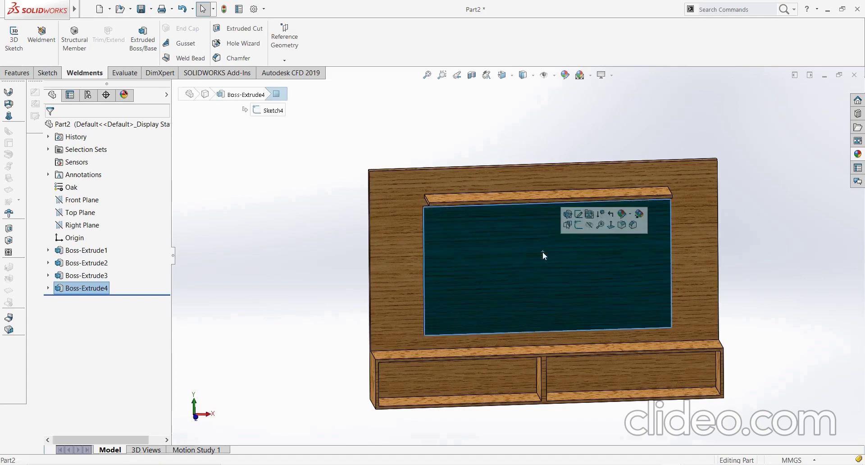
{"action": "left_click", "coordinate": [577, 226]}
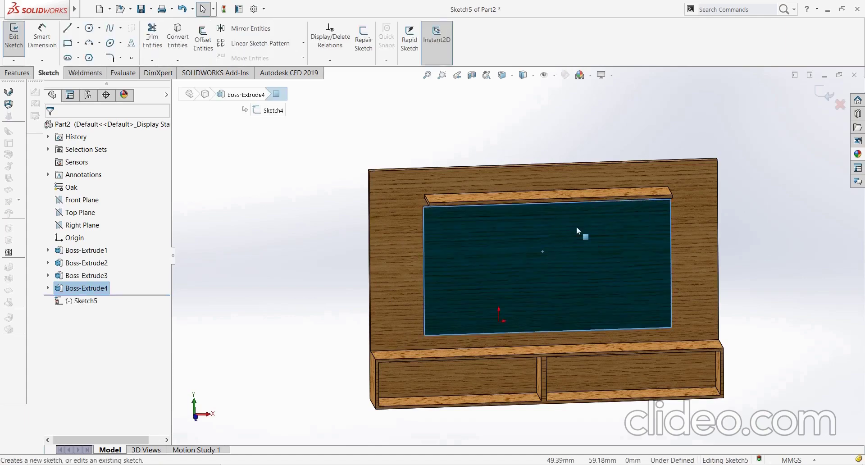
{"action": "right_click", "coordinate": [71, 302]}
{"action": "left_click", "coordinate": [92, 295]}
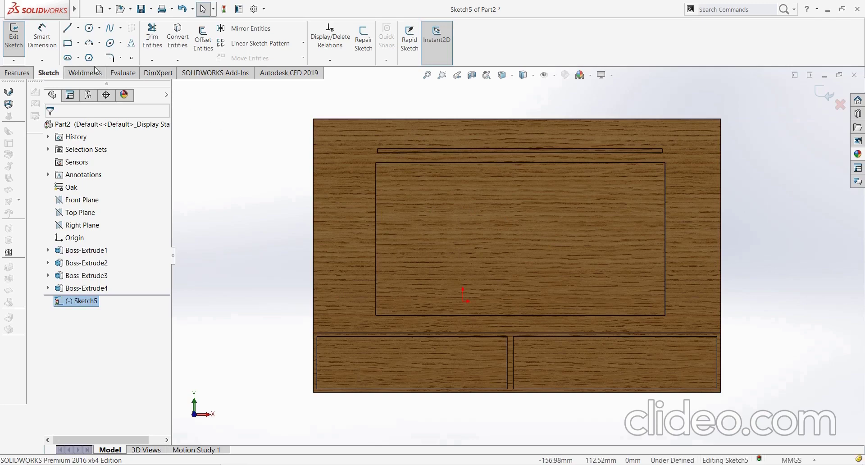
{"action": "key", "text": "r"}
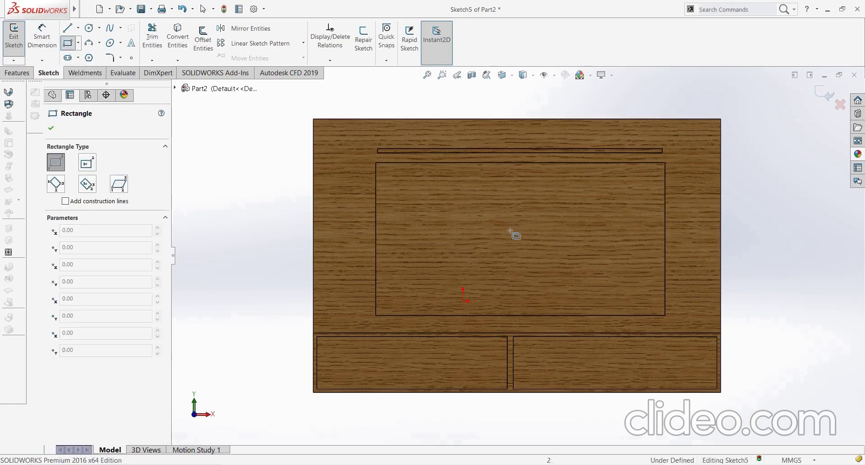
{"action": "left_click", "coordinate": [509, 236]}
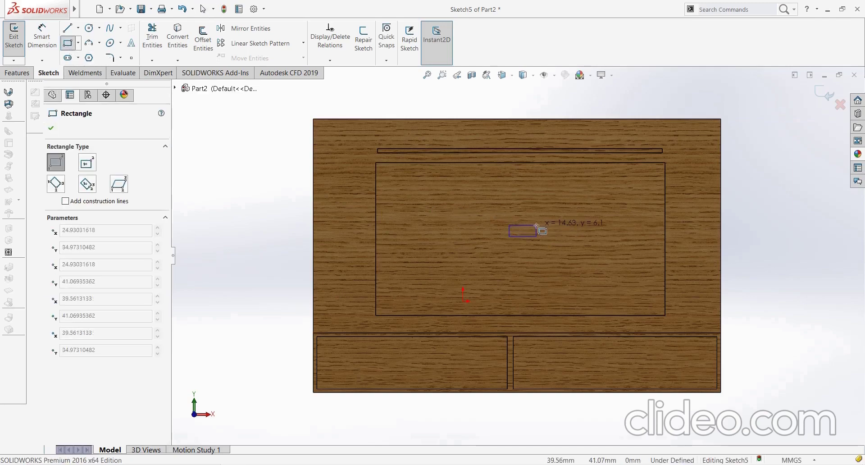
{"action": "left_click", "coordinate": [531, 226]}
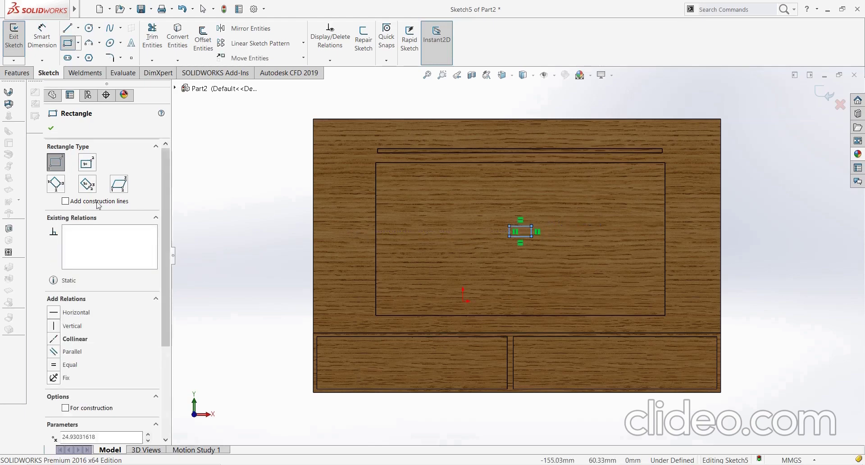
{"action": "left_click", "coordinate": [54, 133]}
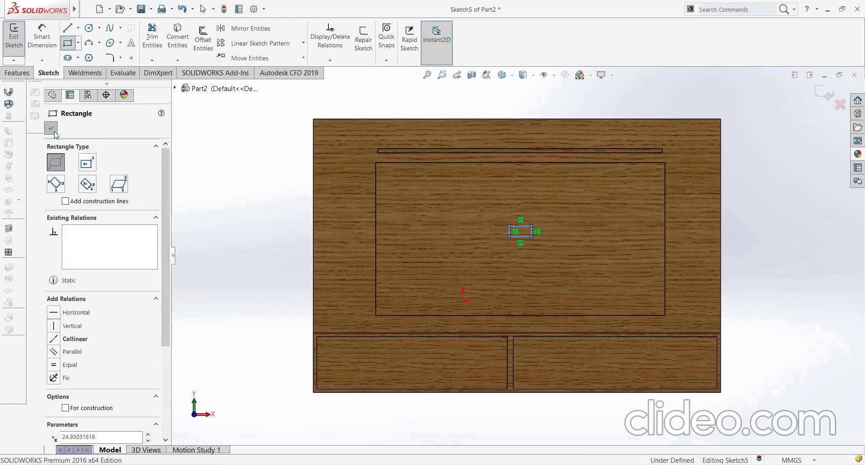
- Extrude the small rectangle 3.00 mm Blind as Boss-Extrude5
{"action": "left_click", "coordinate": [85, 73]}
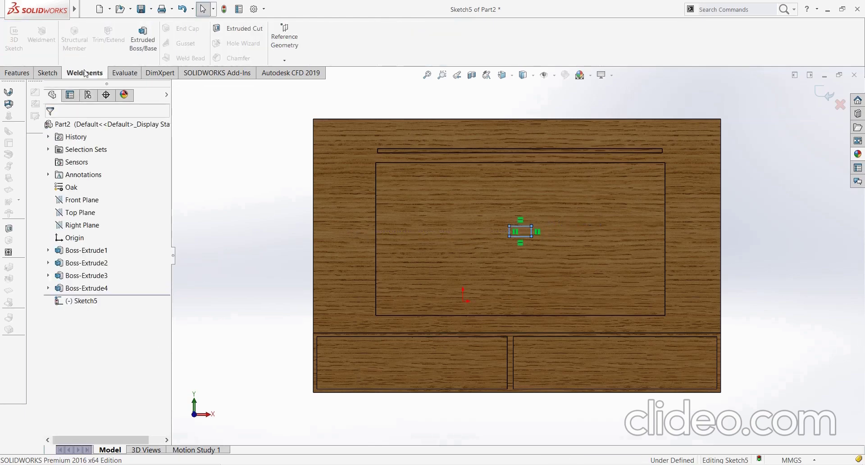
{"action": "left_click", "coordinate": [143, 39]}
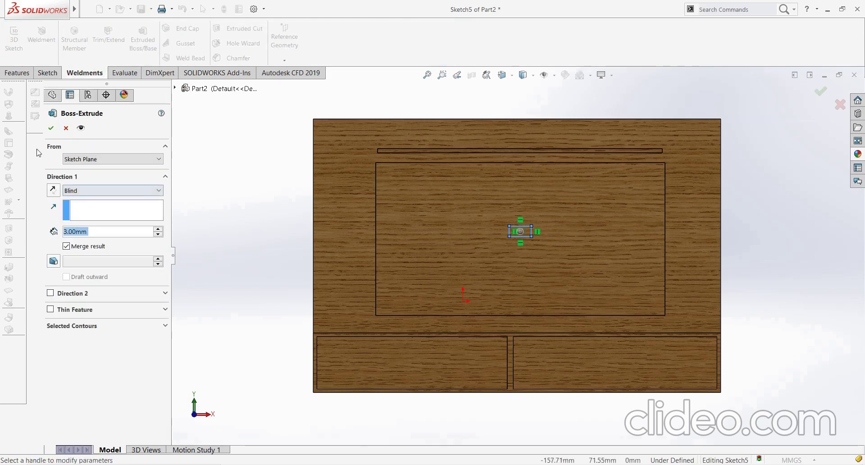
{"action": "left_click", "coordinate": [48, 128]}
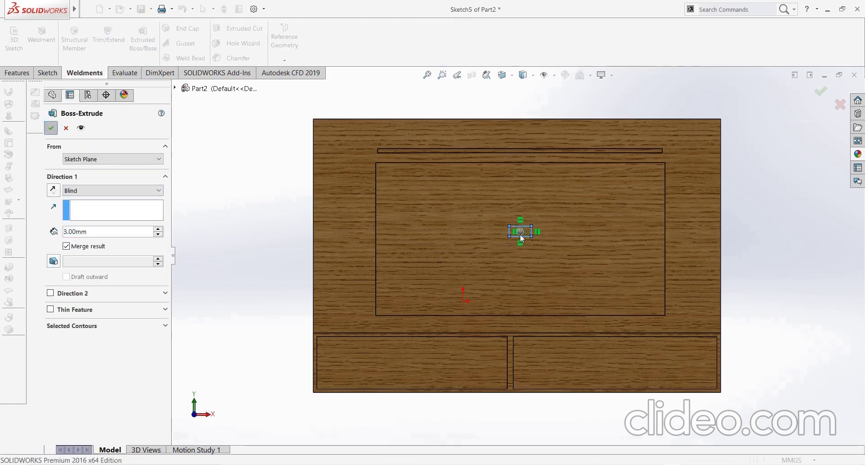
{"action": "scroll", "coordinate": [536, 204], "scroll_direction": "down", "scroll_amount": 4}
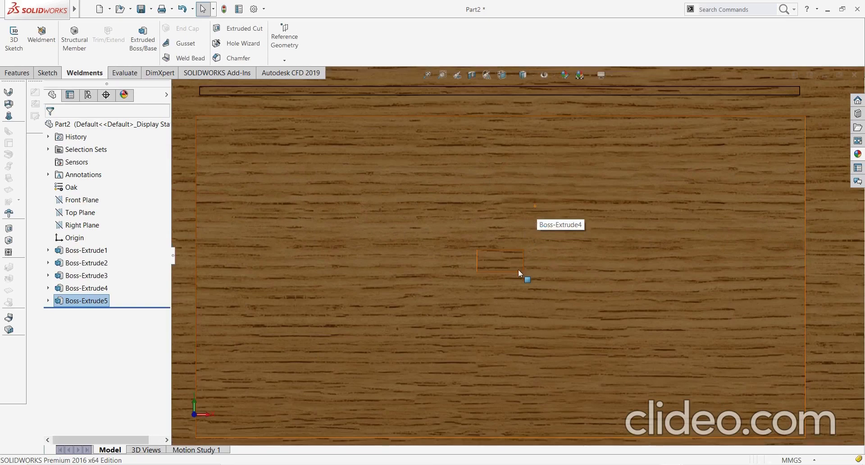
- Sketch a large rectangle on the small block's front face, surrounding it across the raised panel, as Sketch6
{"action": "mouse_move", "coordinate": [504, 298]}
{"action": "middle_mouse_down"}
{"action": "mouse_move", "coordinate": [513, 244]}
{"action": "mouse_move", "coordinate": [488, 283]}
{"action": "middle_mouse_up"}
{"action": "left_click", "coordinate": [483, 266]}
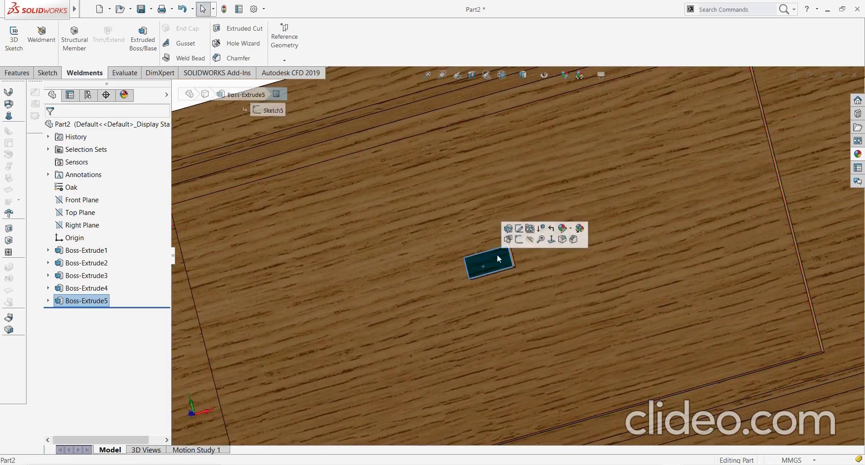
{"action": "left_click", "coordinate": [518, 239]}
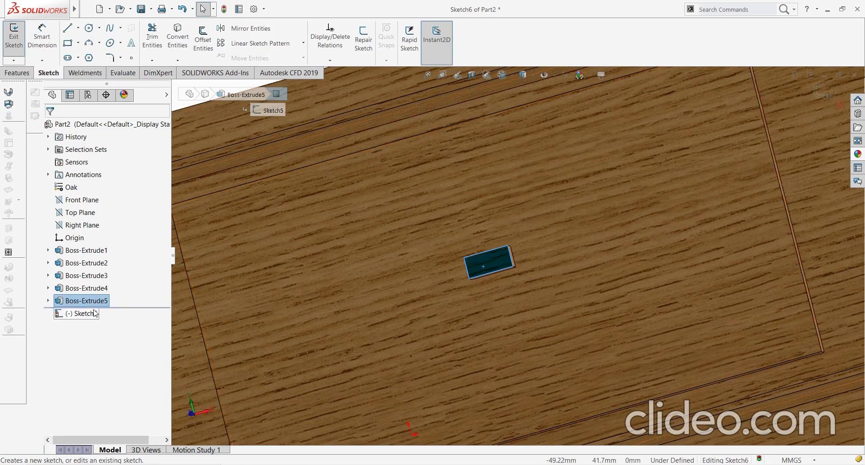
{"action": "right_click", "coordinate": [95, 313]}
{"action": "left_click", "coordinate": [104, 301]}
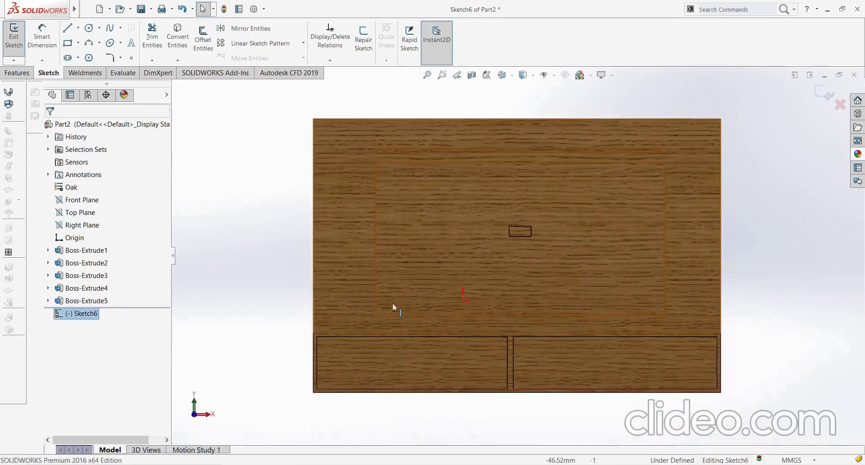
{"action": "left_click", "coordinate": [67, 46]}
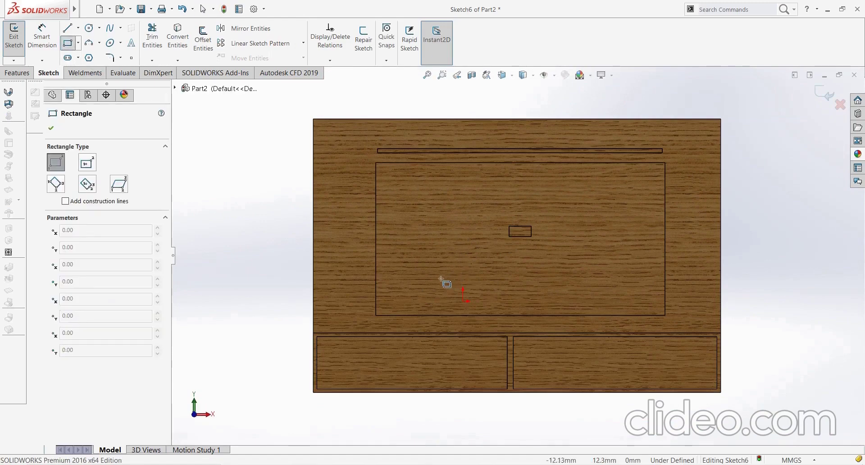
{"action": "left_click", "coordinate": [421, 285]}
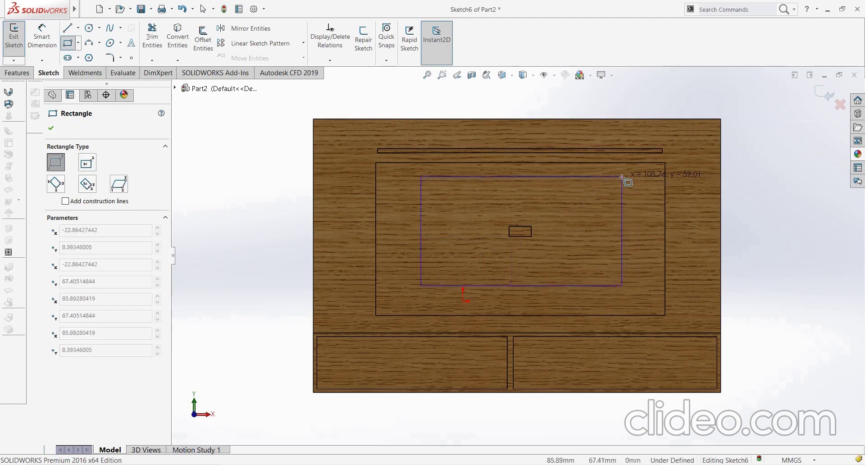
{"action": "left_click", "coordinate": [622, 177]}
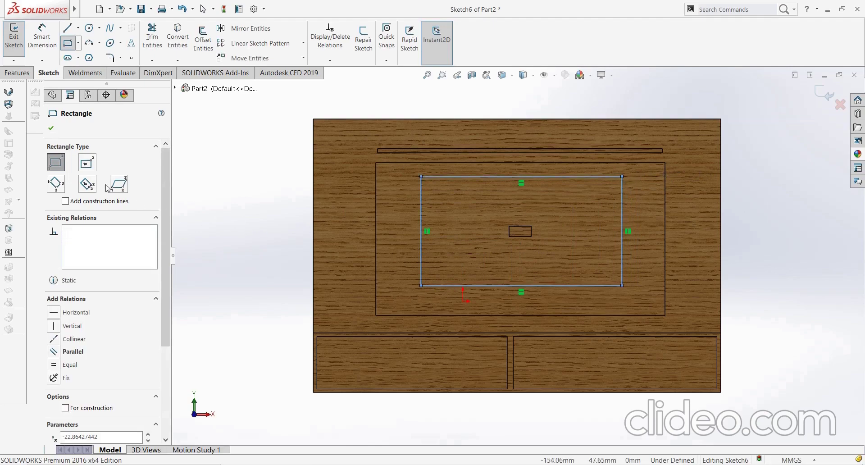
{"action": "left_click", "coordinate": [54, 131]}
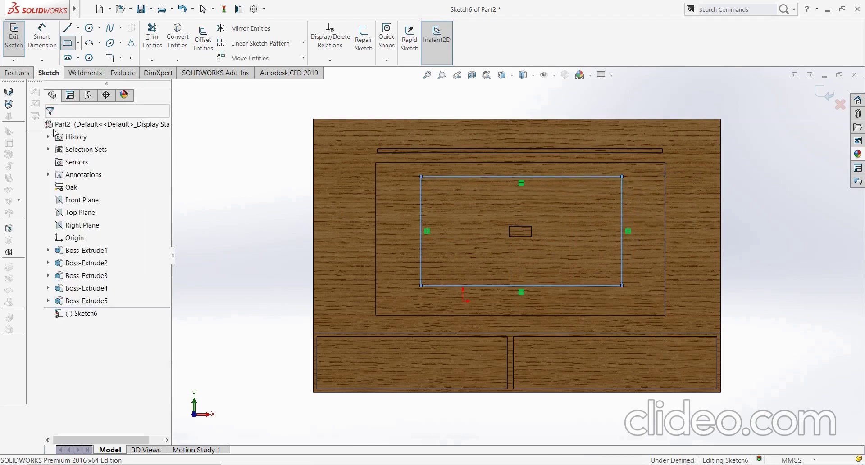
{"action": "left_click", "coordinate": [77, 76]}
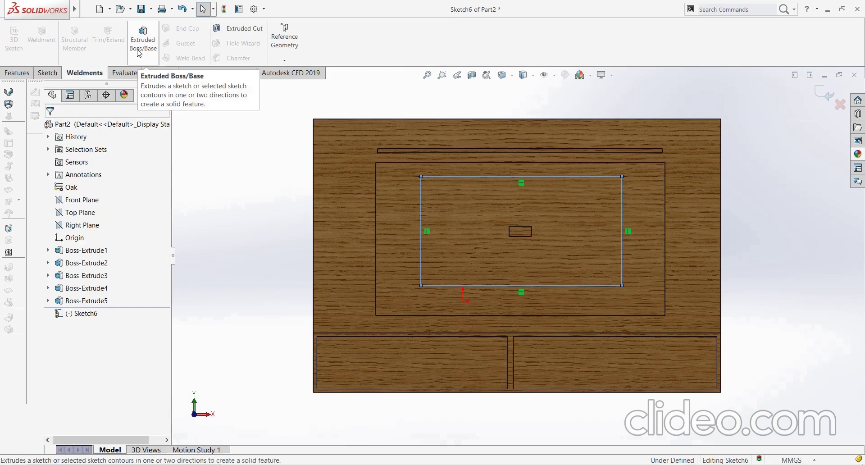
- Extrude Sketch6's rectangle 3.00 mm Blind into the screen, Boss-Extrude6, checking the preview by orbiting
{"action": "left_click", "coordinate": [142, 45]}
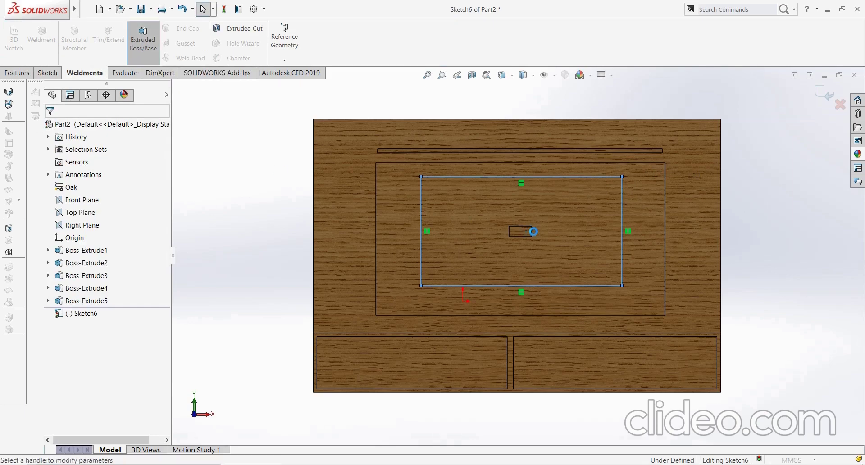
{"action": "mouse_move", "coordinate": [534, 231]}
{"action": "middle_mouse_down"}
{"action": "mouse_move", "coordinate": [823, 97]}
{"action": "mouse_move", "coordinate": [728, 163]}
{"action": "mouse_move", "coordinate": [739, 203]}
{"action": "mouse_move", "coordinate": [751, 193]}
{"action": "mouse_move", "coordinate": [730, 187]}
{"action": "mouse_move", "coordinate": [734, 113]}
{"action": "mouse_move", "coordinate": [666, 128]}
{"action": "mouse_move", "coordinate": [712, 139]}
{"action": "mouse_move", "coordinate": [782, 201]}
{"action": "mouse_move", "coordinate": [760, 243]}
{"action": "middle_mouse_up"}
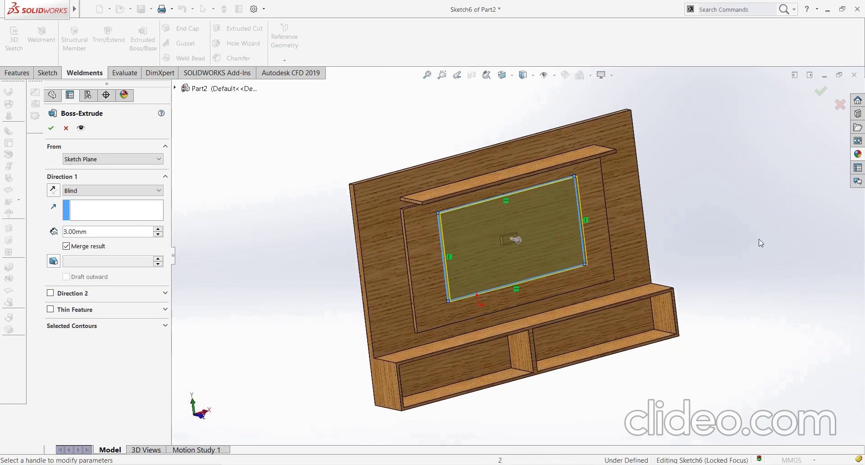
{"action": "left_click", "coordinate": [51, 128]}
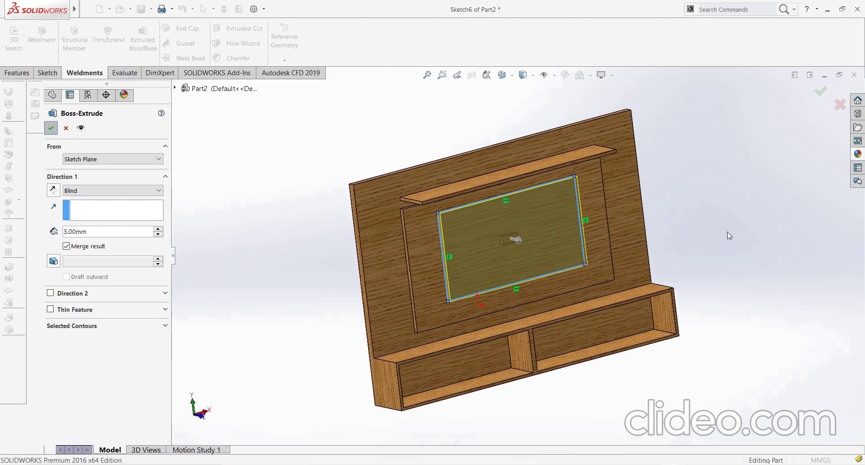
{"action": "mouse_move", "coordinate": [727, 232]}
{"action": "middle_mouse_down"}
{"action": "mouse_move", "coordinate": [718, 218]}
{"action": "mouse_move", "coordinate": [712, 238]}
{"action": "mouse_move", "coordinate": [697, 216]}
{"action": "middle_mouse_up"}
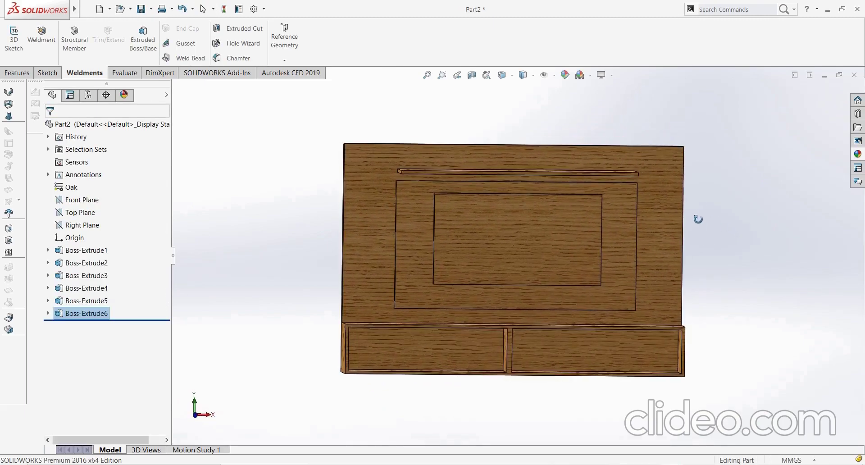
{"action": "left_click", "coordinate": [495, 234]}
- Draw two nested corner rectangles along the screen face's edges in Sketch7 to outline a thin border
{"action": "left_click", "coordinate": [530, 206]}
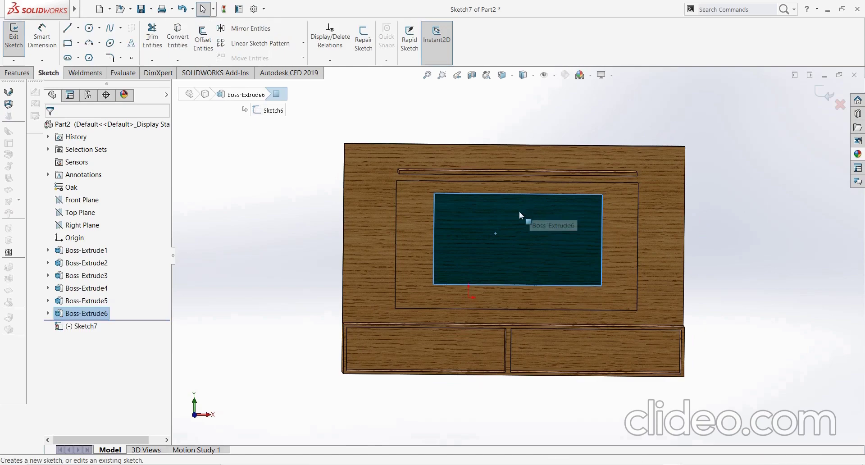
{"action": "right_click", "coordinate": [80, 332]}
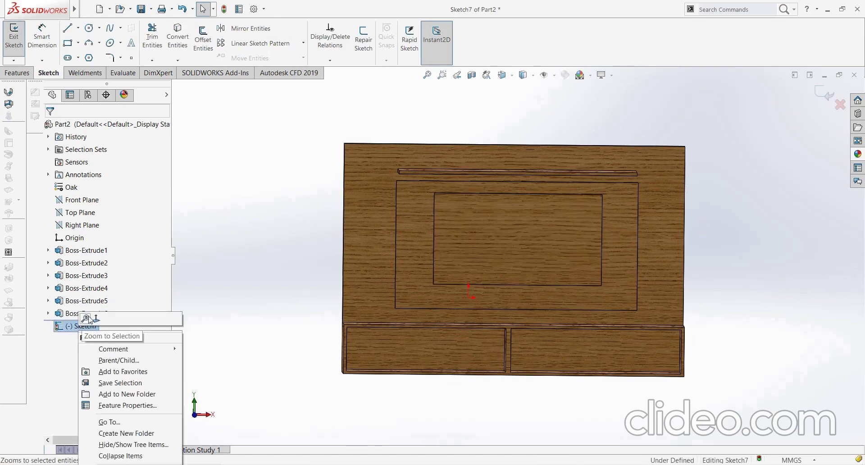
{"action": "left_click", "coordinate": [81, 319]}
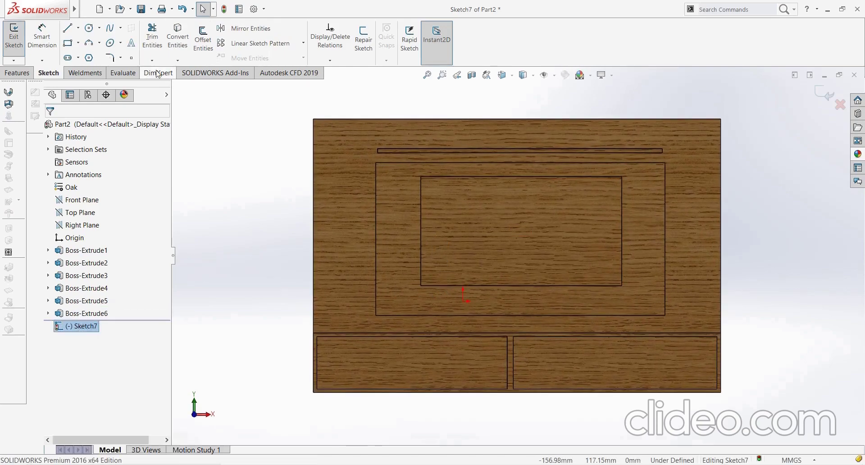
{"action": "left_click", "coordinate": [67, 44]}
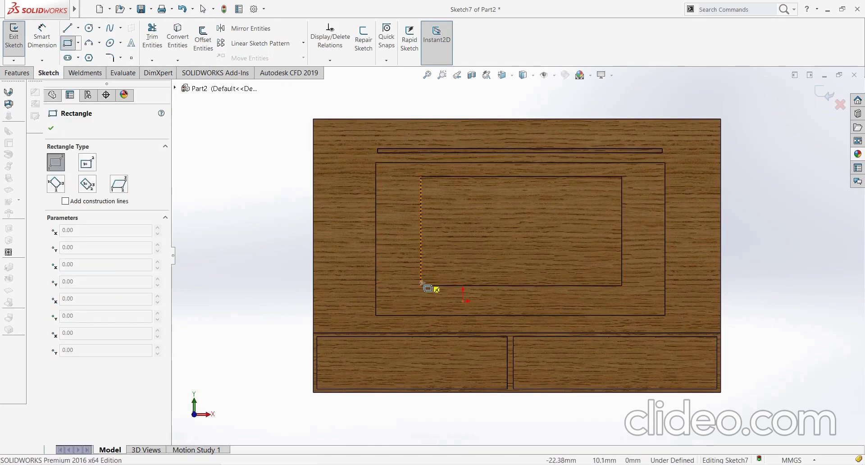
{"action": "left_click", "coordinate": [422, 285]}
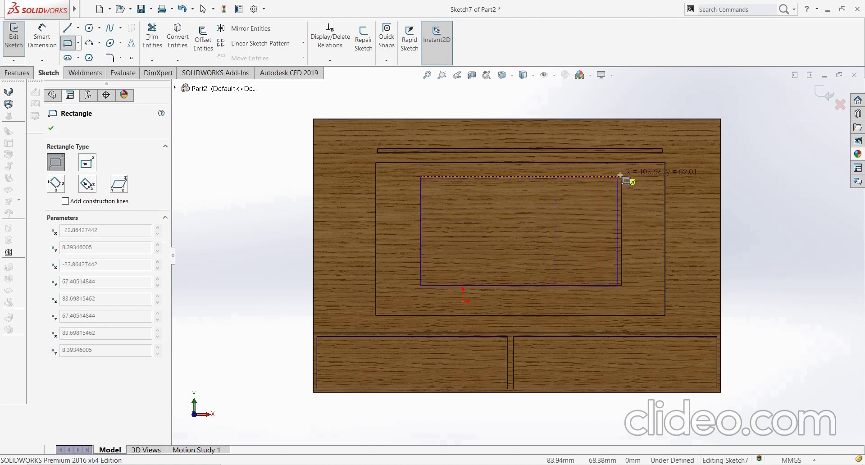
{"action": "left_click", "coordinate": [606, 197]}
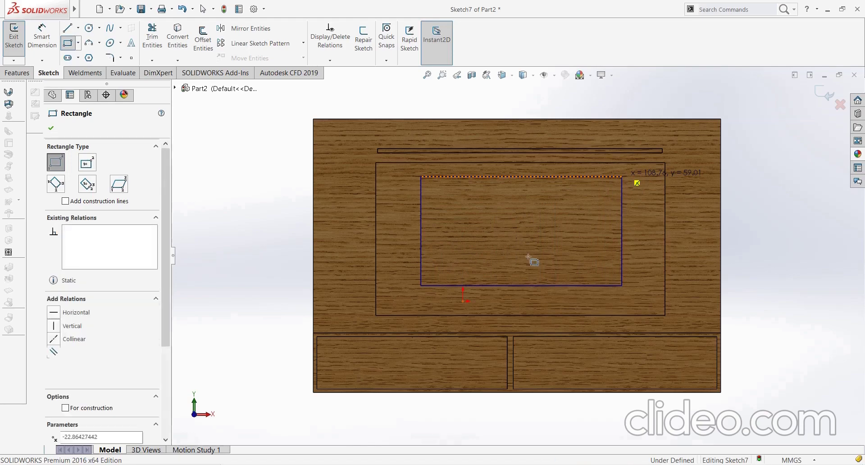
{"action": "scroll", "coordinate": [425, 283], "scroll_direction": "down", "scroll_amount": 2}
{"action": "scroll", "coordinate": [425, 284], "scroll_direction": "down", "scroll_amount": 1}
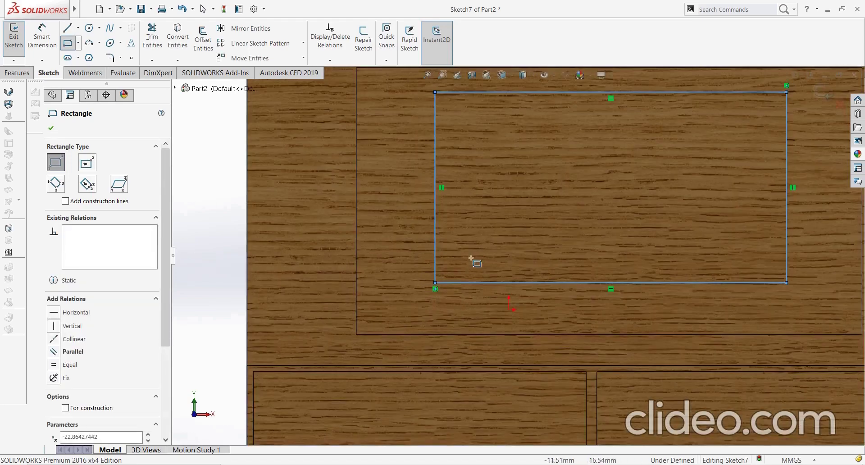
{"action": "left_click", "coordinate": [439, 276]}
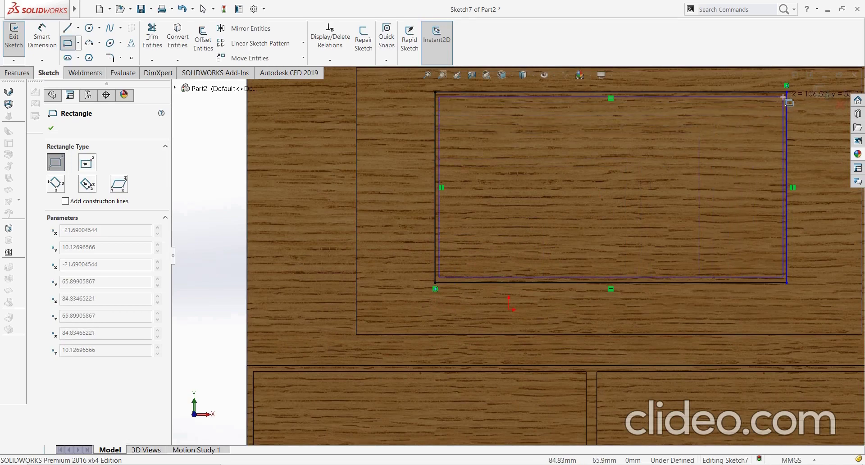
{"action": "left_click", "coordinate": [784, 97]}
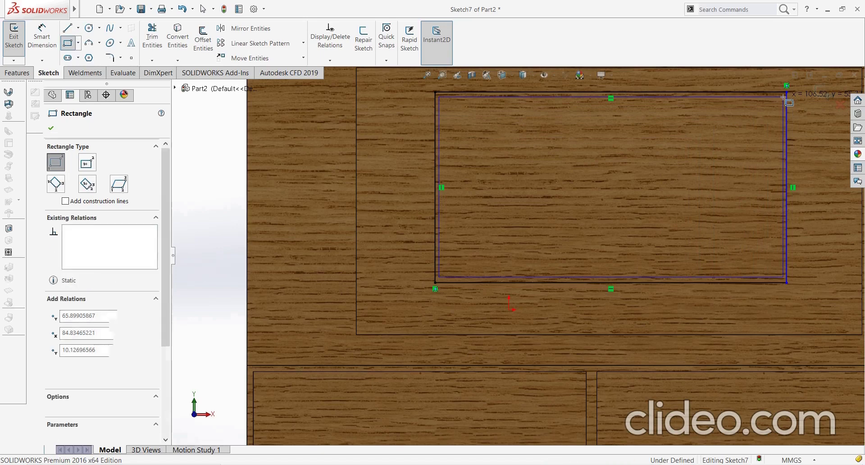
{"action": "left_click", "coordinate": [49, 129]}
{"action": "left_click", "coordinate": [89, 73]}
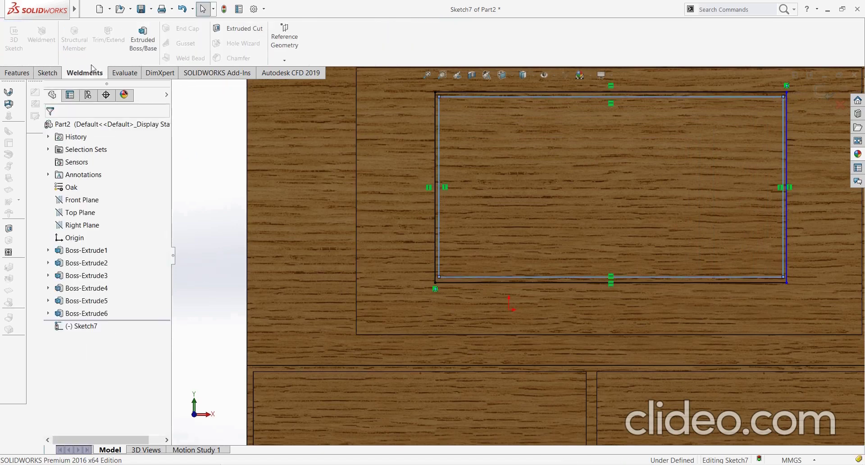
- Extrude Sketch7's border 1.00 mm Blind with merge into the frame Boss-Extrude7
{"action": "left_click", "coordinate": [143, 41]}
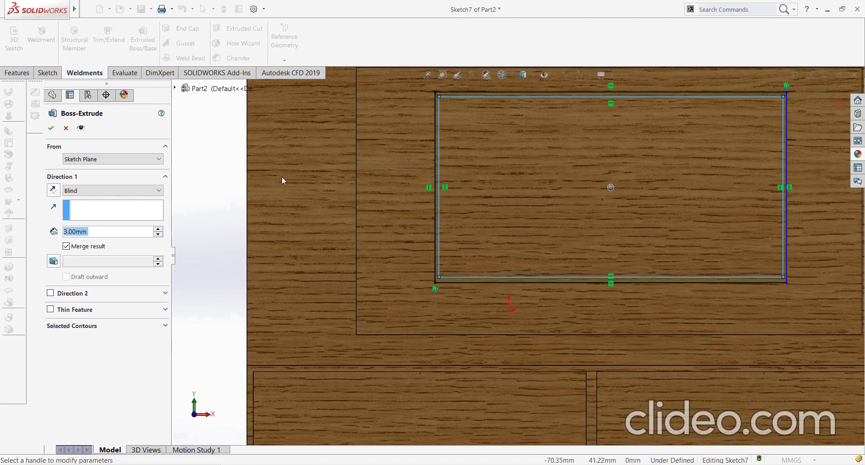
{"action": "type", "text": "1"}
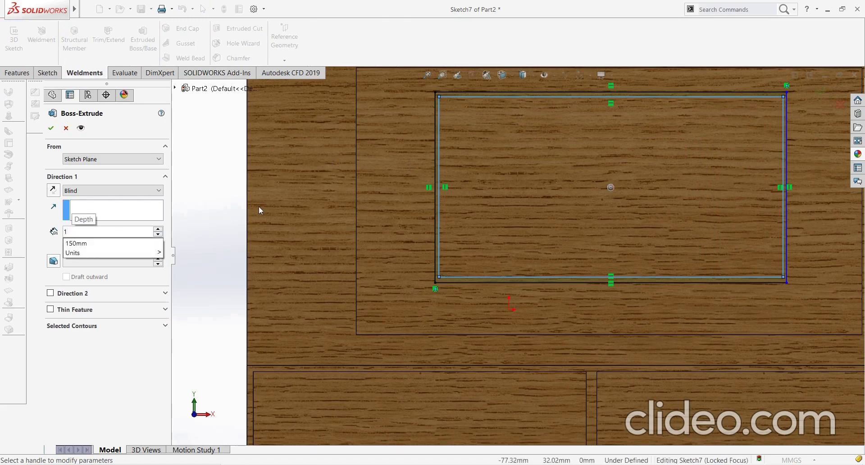
{"action": "key", "text": "Return"}
{"action": "middle_click_drag", "start_coordinate": [498, 199], "coordinate": [603, 171]}
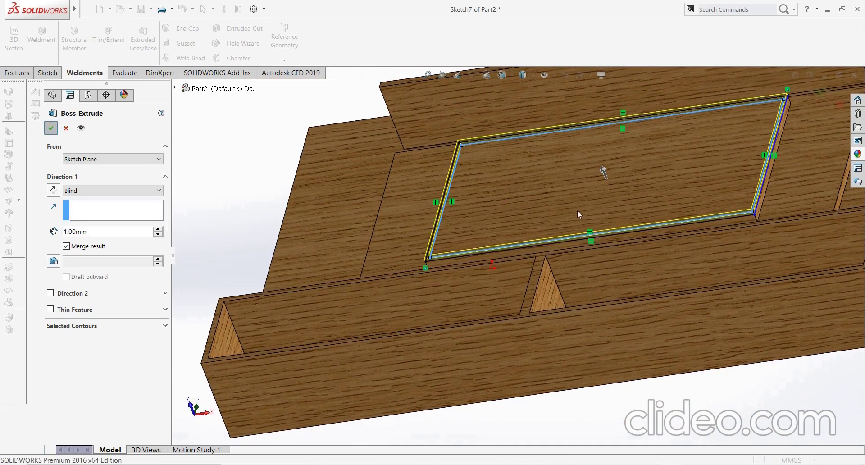
{"action": "key", "text": "Return"}
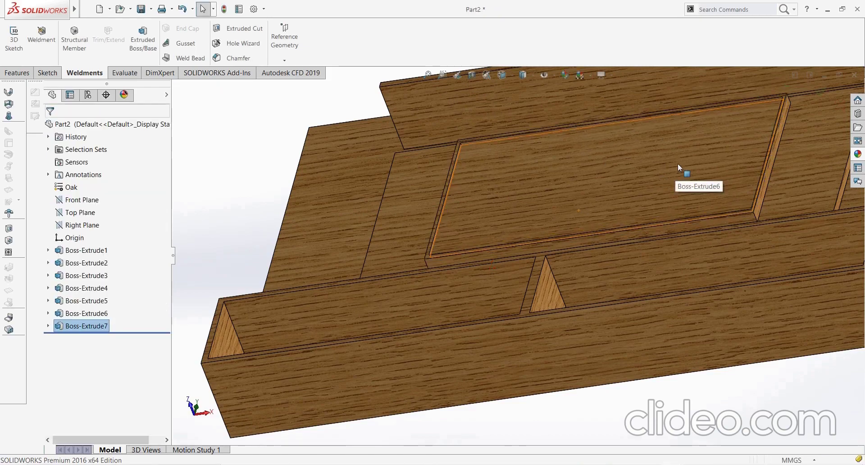
{"action": "scroll", "coordinate": [677, 163], "scroll_direction": "down", "scroll_amount": 2}
{"action": "scroll", "coordinate": [677, 163], "scroll_direction": "up", "scroll_amount": 5}
- Turn the model to face front and expand the appearance library's categories
{"action": "mouse_move", "coordinate": [699, 109]}
{"action": "middle_mouse_down"}
{"action": "mouse_move", "coordinate": [710, 293]}
{"action": "mouse_move", "coordinate": [734, 278]}
{"action": "mouse_move", "coordinate": [736, 230]}
{"action": "middle_mouse_up"}
{"action": "left_click", "coordinate": [854, 157]}
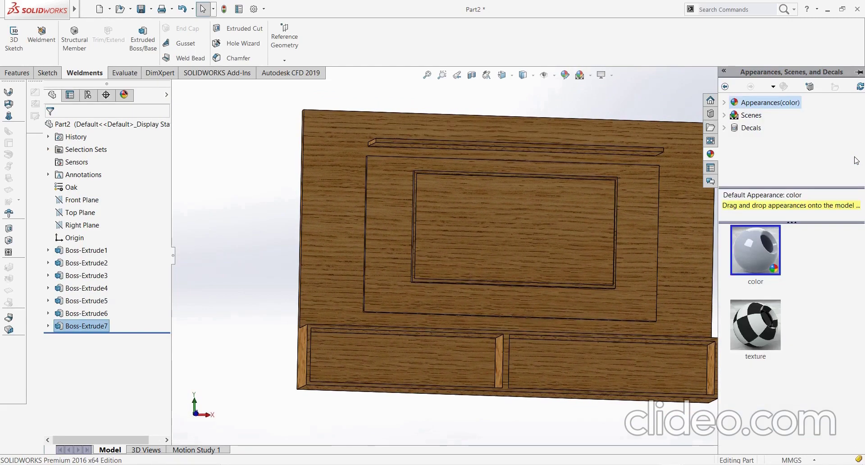
{"action": "left_click", "coordinate": [724, 103]}
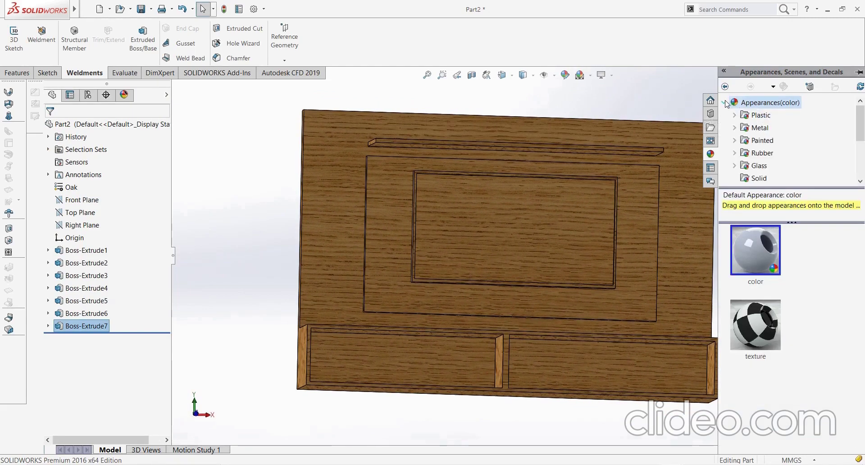
{"action": "double_click", "coordinate": [748, 130]}
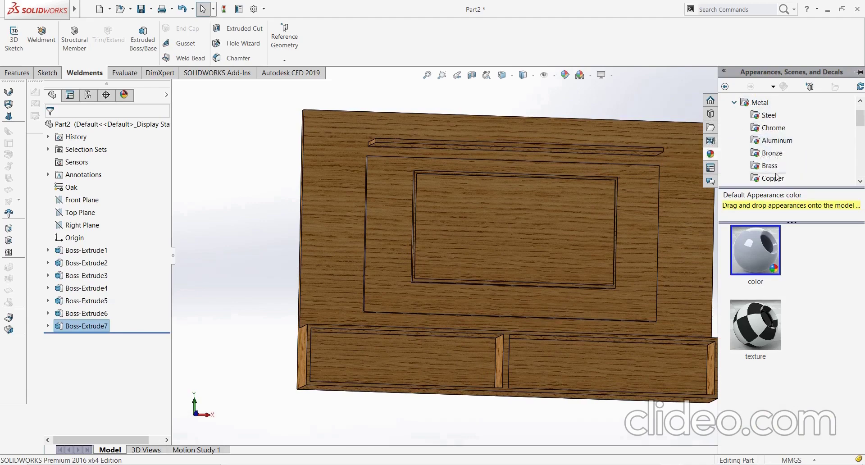
- Browse to Appearances > Plastic > High Gloss to display its plastic swatches
{"action": "scroll", "coordinate": [779, 179], "scroll_direction": "down", "scroll_amount": 2}
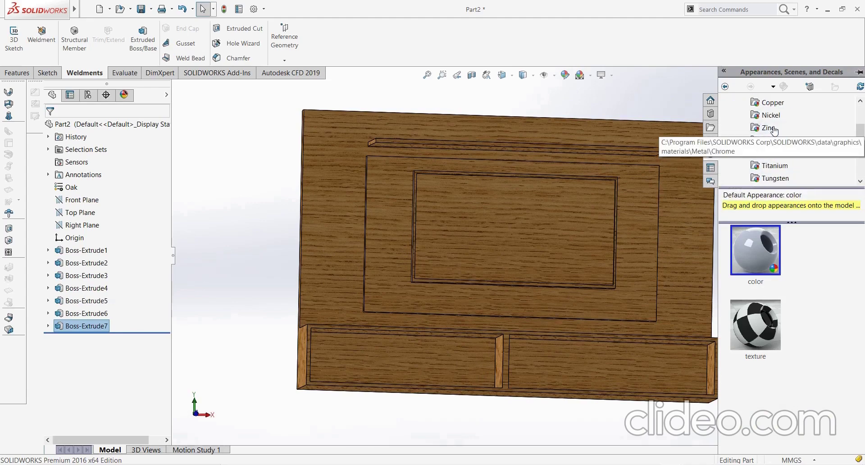
{"action": "scroll", "coordinate": [782, 180], "scroll_direction": "down", "scroll_amount": 1}
{"action": "scroll", "coordinate": [782, 180], "scroll_direction": "down", "scroll_amount": 1}
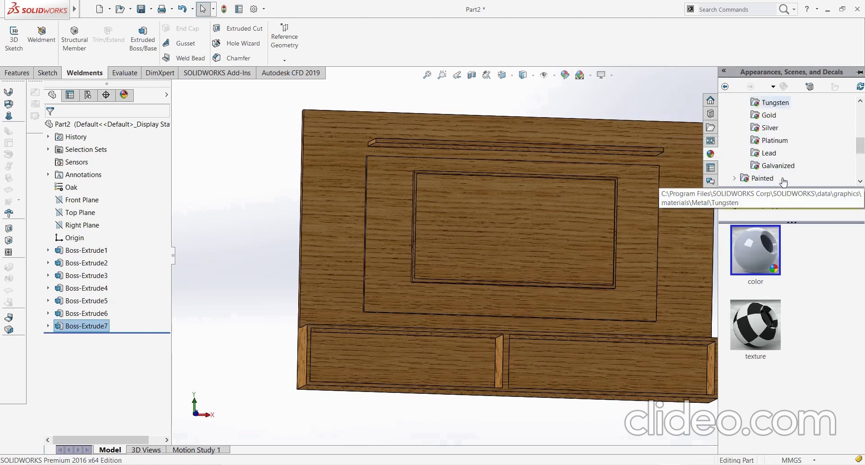
{"action": "scroll", "coordinate": [776, 181], "scroll_direction": "down", "scroll_amount": 1}
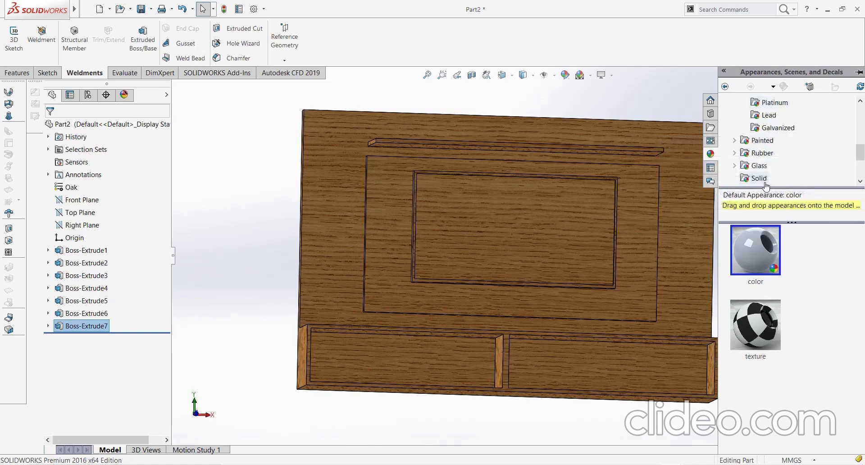
{"action": "scroll", "coordinate": [766, 186], "scroll_direction": "down", "scroll_amount": 2}
{"action": "scroll", "coordinate": [761, 171], "scroll_direction": "up", "scroll_amount": 10}
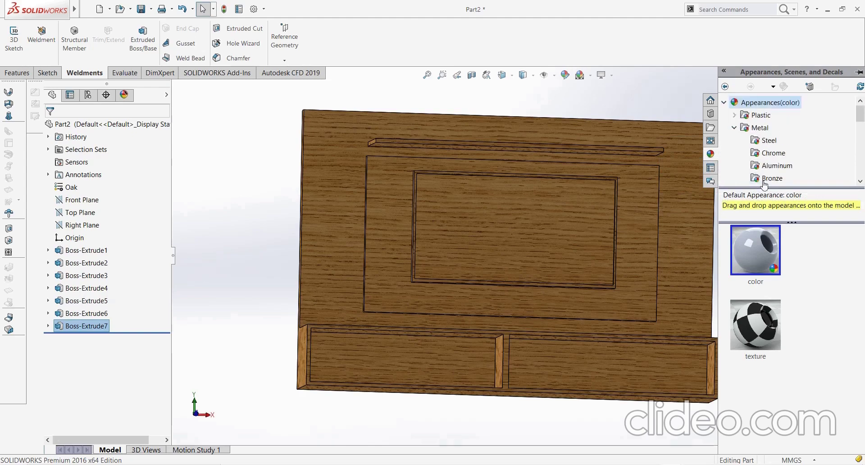
{"action": "left_click", "coordinate": [733, 116]}
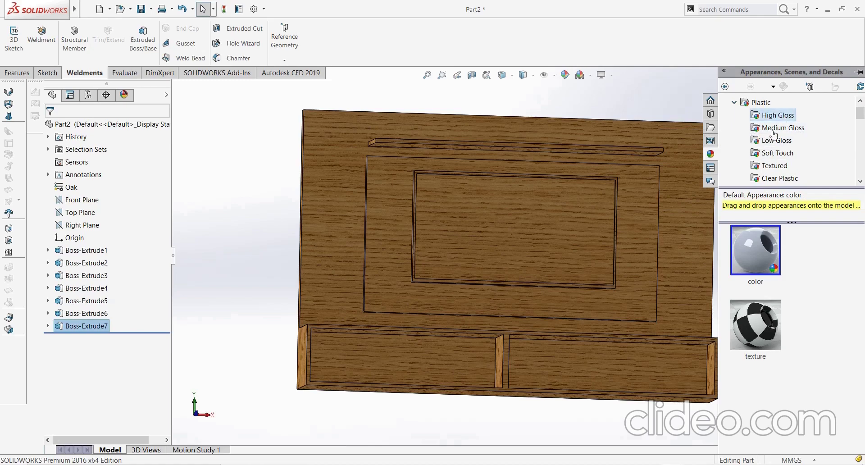
{"action": "left_click", "coordinate": [768, 115]}
{"action": "scroll", "coordinate": [768, 325], "scroll_direction": "down", "scroll_amount": 5}
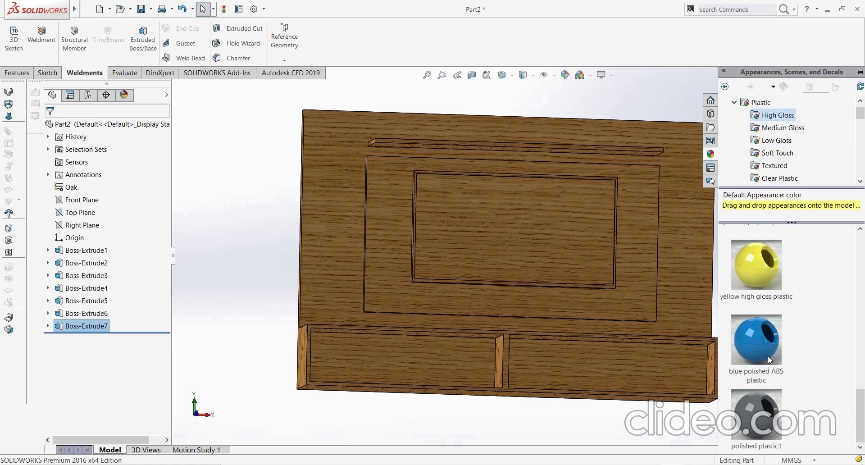
- Apply dark grey glossy plastic to the screen Boss-Extrude6, then carry polished plastic toward its thin frame
{"action": "left_click_drag", "start_coordinate": [756, 414], "coordinate": [505, 215]}
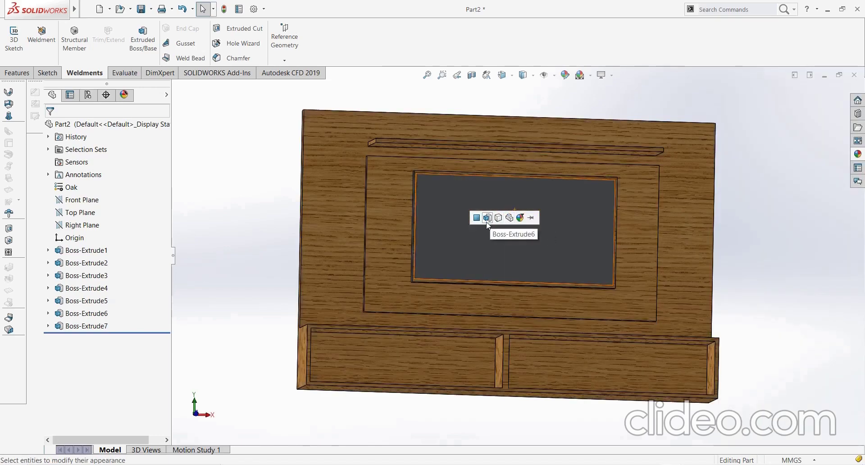
{"action": "left_click", "coordinate": [486, 220]}
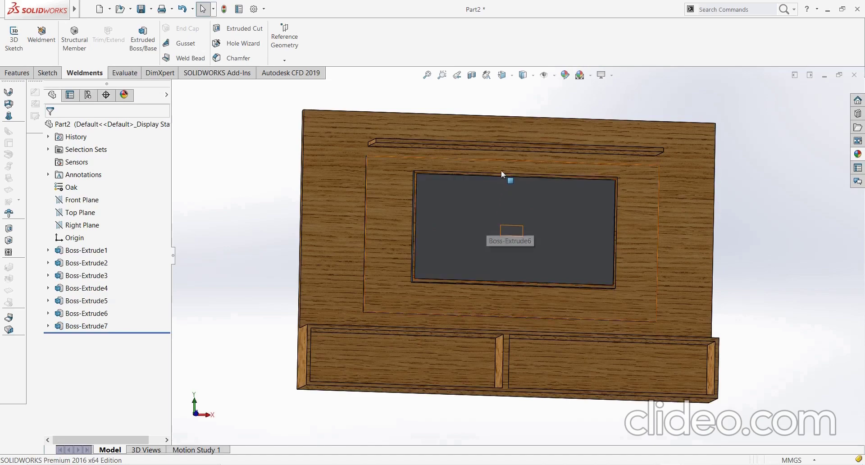
{"action": "left_click", "coordinate": [857, 156]}
{"action": "left_click", "coordinate": [757, 421]}
{"action": "left_click_drag", "start_coordinate": [757, 421], "coordinate": [562, 180]}
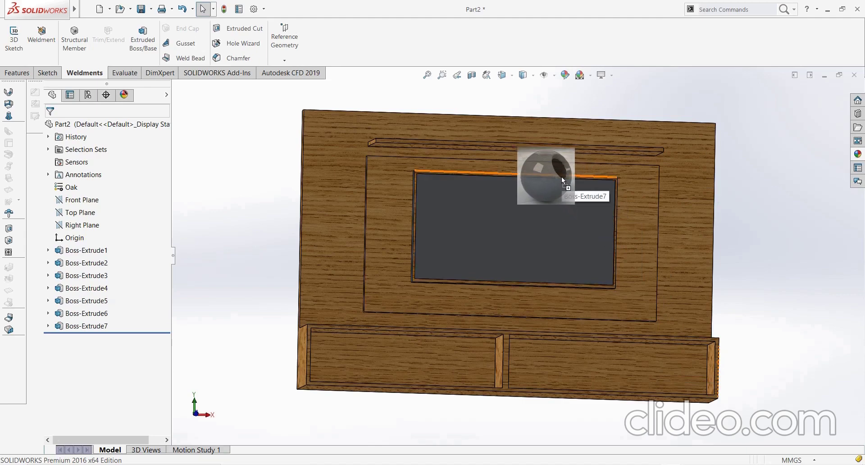
{"action": "left_click_drag", "start_coordinate": [562, 178], "coordinate": [566, 178]}
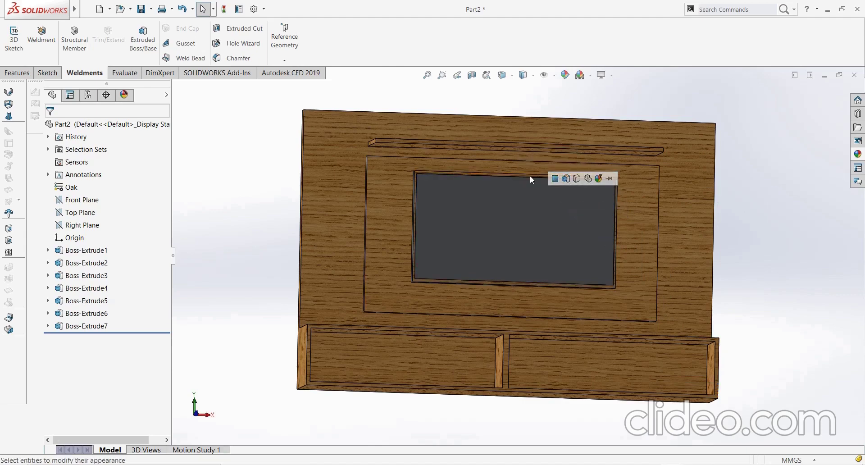
{"action": "scroll", "coordinate": [522, 176], "scroll_direction": "down", "scroll_amount": 3}
{"action": "scroll", "coordinate": [520, 175], "scroll_direction": "down", "scroll_amount": 3}
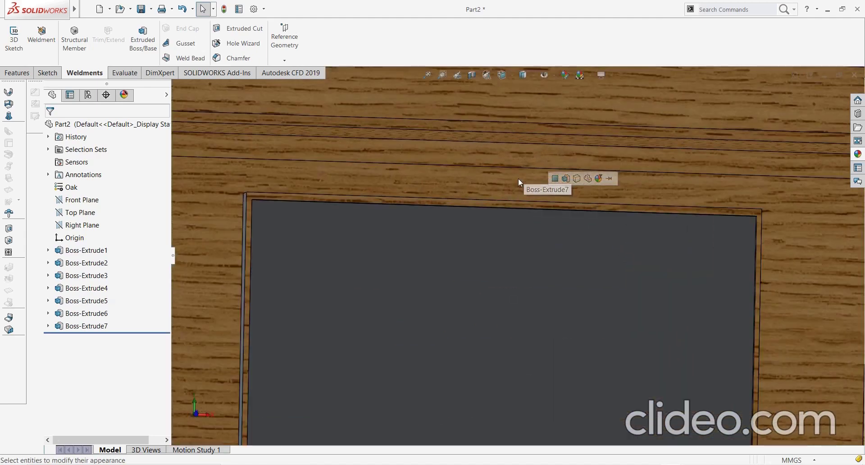
{"action": "left_click", "coordinate": [512, 202]}
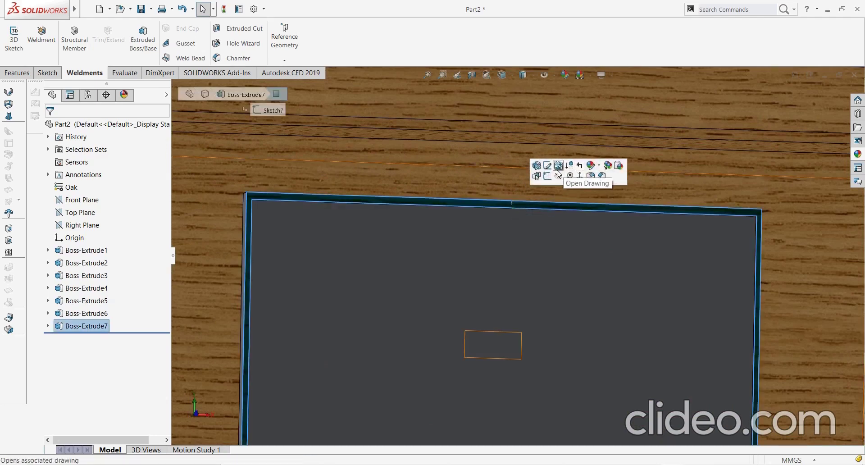
- Apply the polished plastic1 swatch to the frame Boss-Extrude7 and orbit to check the whole unit
{"action": "left_click", "coordinate": [580, 176]}
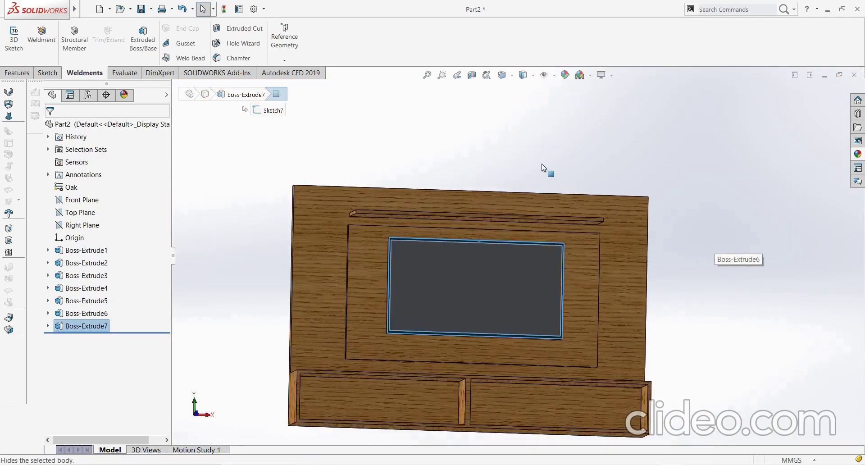
{"action": "left_click", "coordinate": [536, 162]}
{"action": "scroll", "coordinate": [490, 235], "scroll_direction": "down", "scroll_amount": 2}
{"action": "scroll", "coordinate": [485, 229], "scroll_direction": "down", "scroll_amount": 3}
{"action": "scroll", "coordinate": [485, 228], "scroll_direction": "down", "scroll_amount": 3}
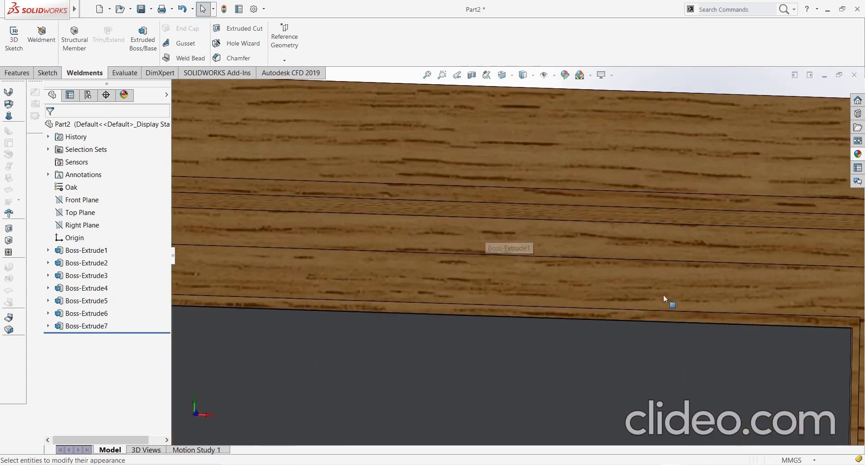
{"action": "left_click", "coordinate": [857, 155]}
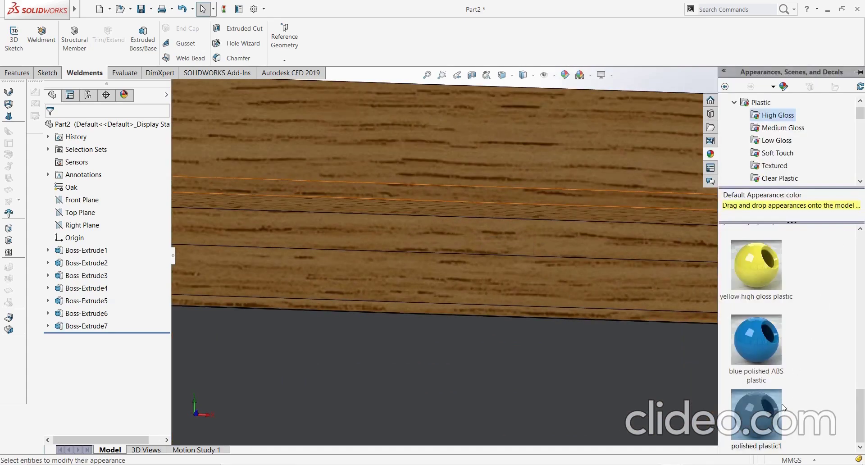
{"action": "left_click_drag", "start_coordinate": [778, 413], "coordinate": [610, 318]}
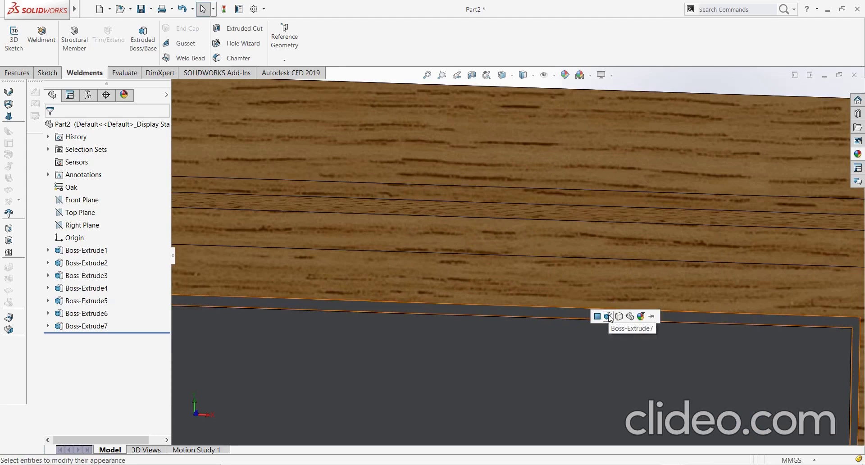
{"action": "left_click", "coordinate": [608, 316]}
{"action": "scroll", "coordinate": [548, 269], "scroll_direction": "up", "scroll_amount": 5}
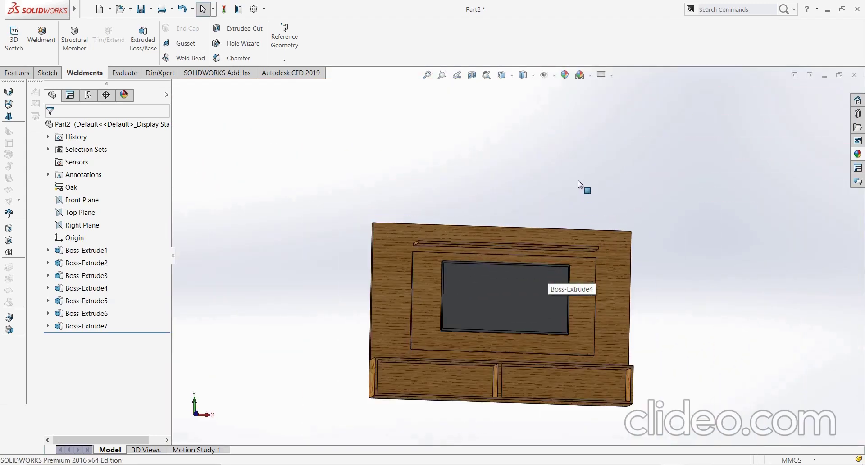
{"action": "mouse_move", "coordinate": [581, 184]}
{"action": "middle_mouse_down"}
{"action": "mouse_move", "coordinate": [551, 150]}
{"action": "mouse_move", "coordinate": [567, 188]}
{"action": "middle_mouse_up"}
{"action": "left_click", "coordinate": [856, 154]}
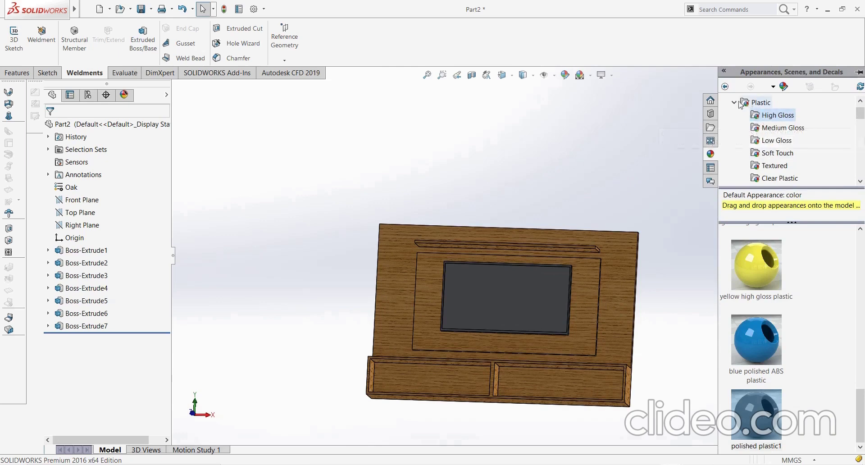
{"action": "scroll", "coordinate": [761, 126], "scroll_direction": "down", "scroll_amount": 3}
{"action": "scroll", "coordinate": [752, 139], "scroll_direction": "down", "scroll_amount": 3}
{"action": "scroll", "coordinate": [743, 151], "scroll_direction": "down", "scroll_amount": 3}
{"action": "scroll", "coordinate": [740, 153], "scroll_direction": "down", "scroll_amount": 1}
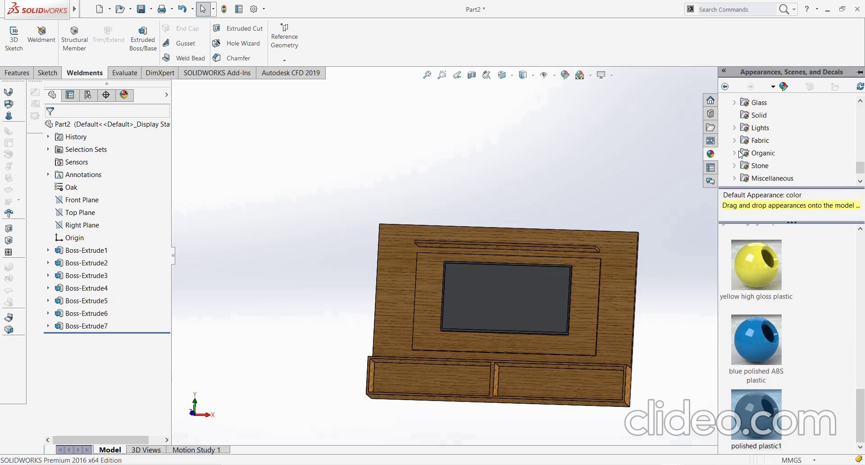
{"action": "scroll", "coordinate": [742, 130], "scroll_direction": "down", "scroll_amount": 1}
{"action": "scroll", "coordinate": [743, 160], "scroll_direction": "up", "scroll_amount": 2}
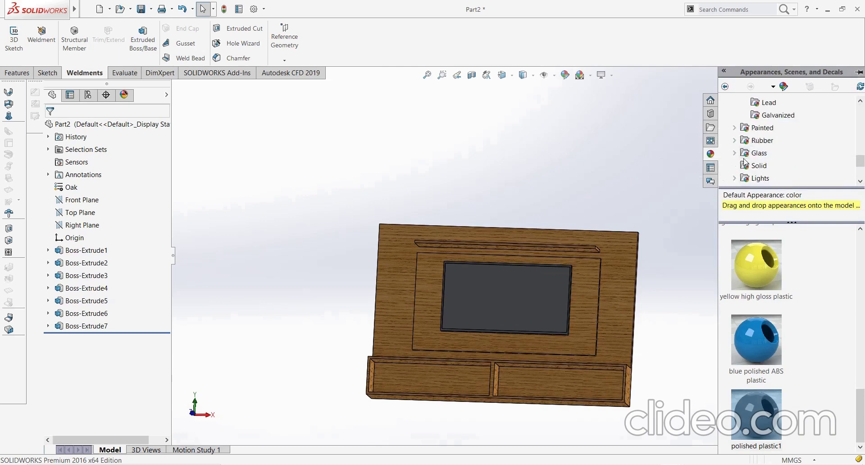
{"action": "scroll", "coordinate": [746, 162], "scroll_direction": "up", "scroll_amount": 5}
{"action": "scroll", "coordinate": [745, 163], "scroll_direction": "up", "scroll_amount": 3}
{"action": "left_click", "coordinate": [735, 115]}
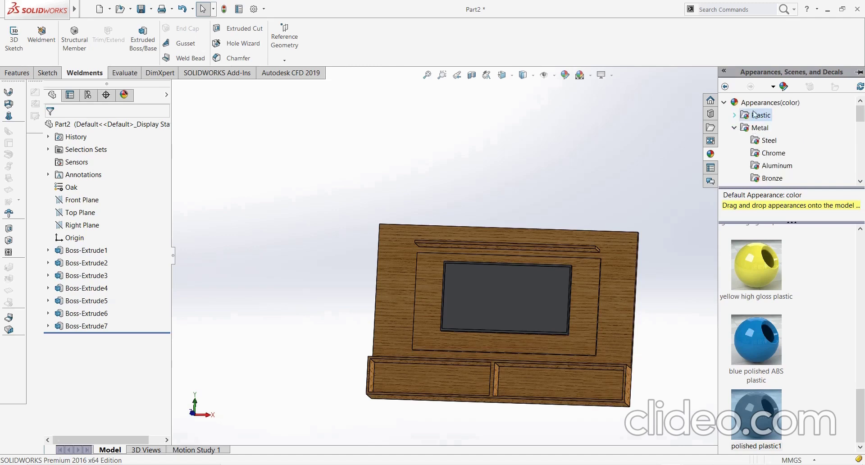
{"action": "scroll", "coordinate": [755, 121], "scroll_direction": "down", "scroll_amount": 4}
{"action": "scroll", "coordinate": [752, 135], "scroll_direction": "down", "scroll_amount": 3}
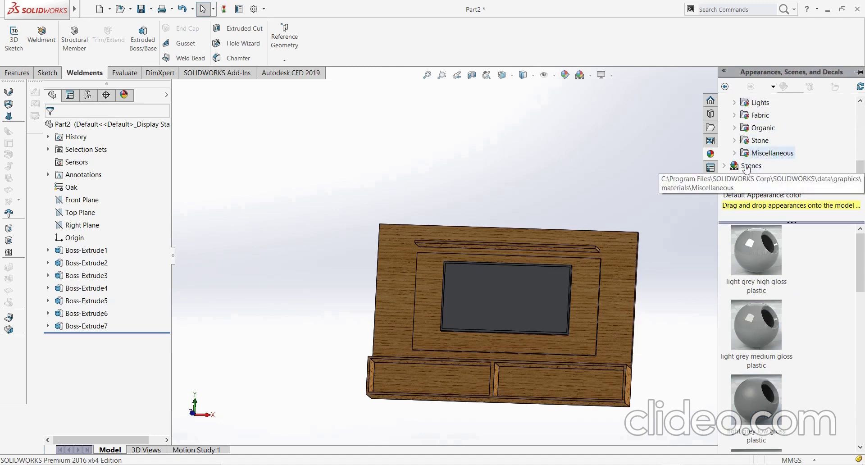
{"action": "scroll", "coordinate": [768, 179], "scroll_direction": "up", "scroll_amount": 3}
{"action": "scroll", "coordinate": [767, 178], "scroll_direction": "up", "scroll_amount": 2}
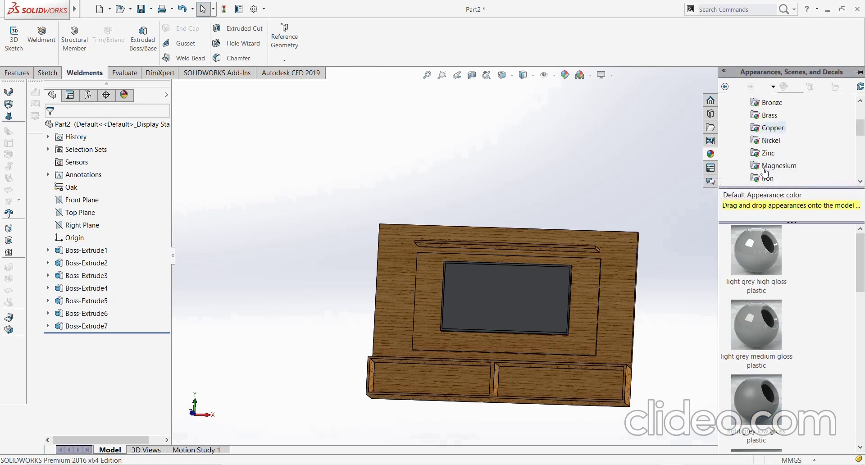
{"action": "scroll", "coordinate": [764, 173], "scroll_direction": "down", "scroll_amount": 5}
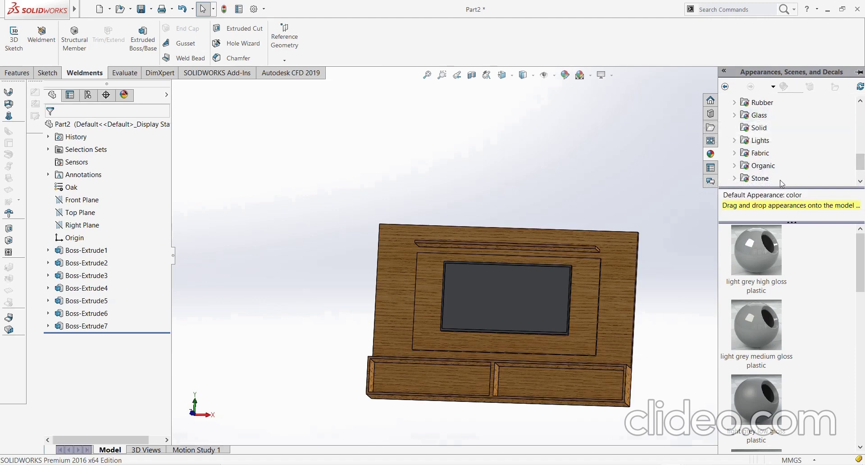
{"action": "left_click", "coordinate": [736, 166]}
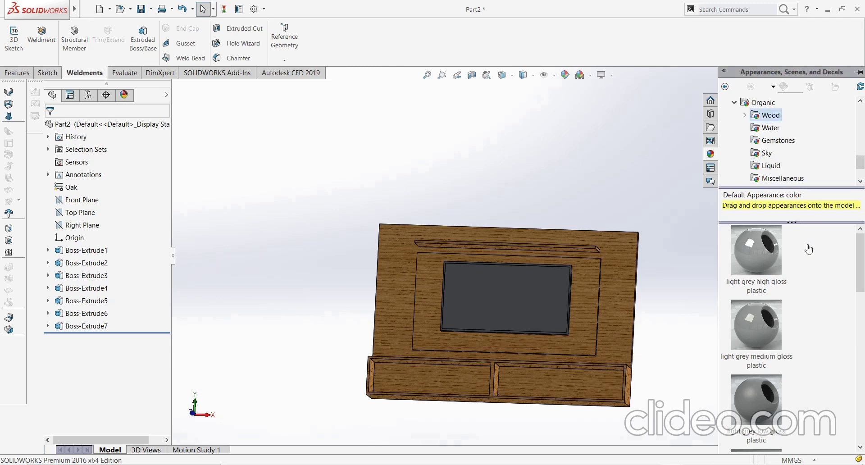
{"action": "left_click", "coordinate": [766, 116]}
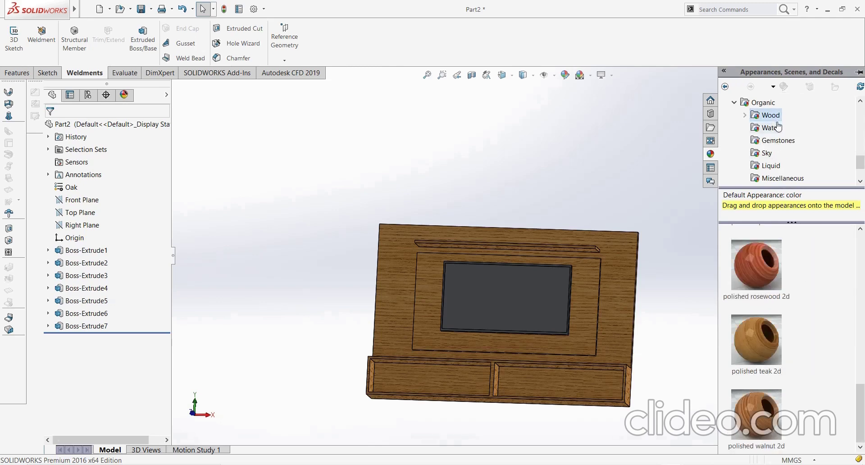
{"action": "scroll", "coordinate": [807, 408], "scroll_direction": "up", "scroll_amount": 5}
{"action": "scroll", "coordinate": [815, 393], "scroll_direction": "down", "scroll_amount": 3}
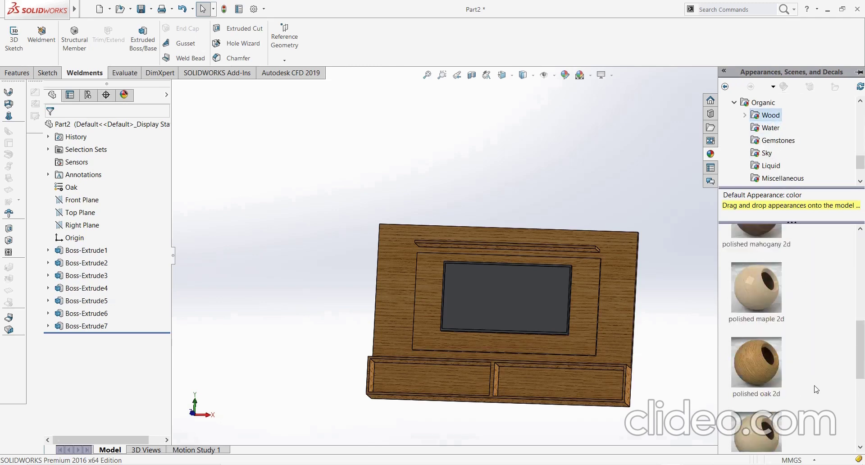
{"action": "scroll", "coordinate": [813, 385], "scroll_direction": "down", "scroll_amount": 3}
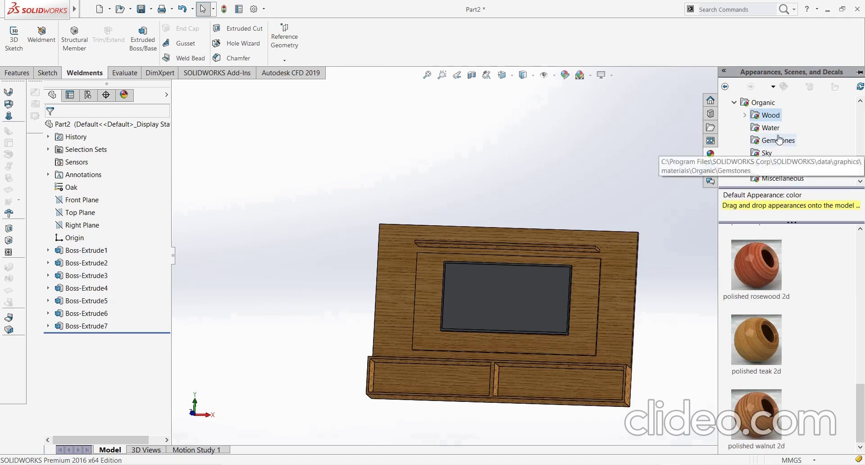
{"action": "scroll", "coordinate": [783, 155], "scroll_direction": "down", "scroll_amount": 2}
{"action": "scroll", "coordinate": [792, 169], "scroll_direction": "up", "scroll_amount": 3}
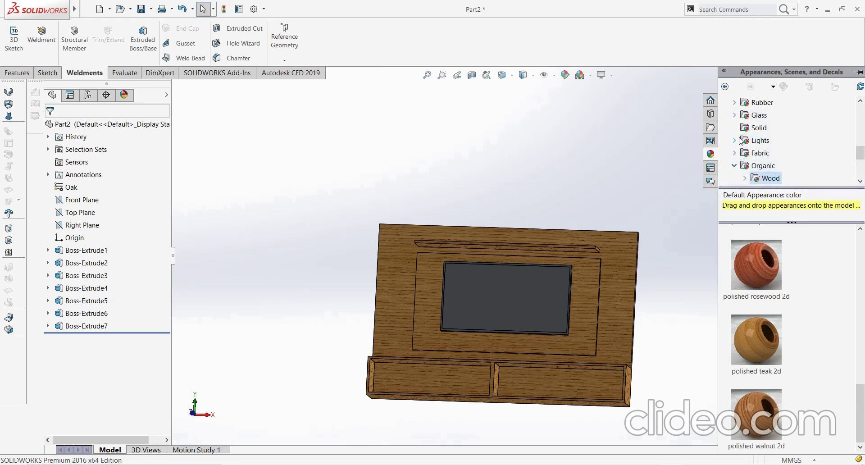
{"action": "left_click", "coordinate": [751, 131]}
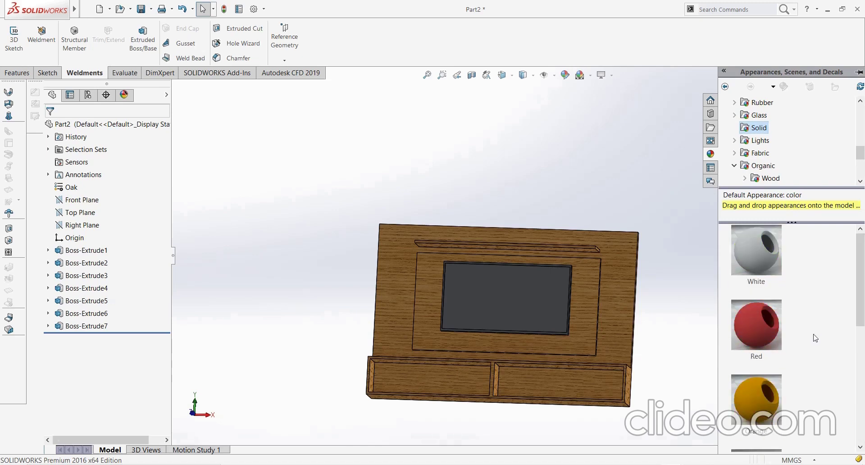
{"action": "scroll", "coordinate": [815, 335], "scroll_direction": "down", "scroll_amount": 3}
{"action": "scroll", "coordinate": [814, 336], "scroll_direction": "up", "scroll_amount": 3}
{"action": "left_click_drag", "start_coordinate": [763, 247], "coordinate": [584, 298]}
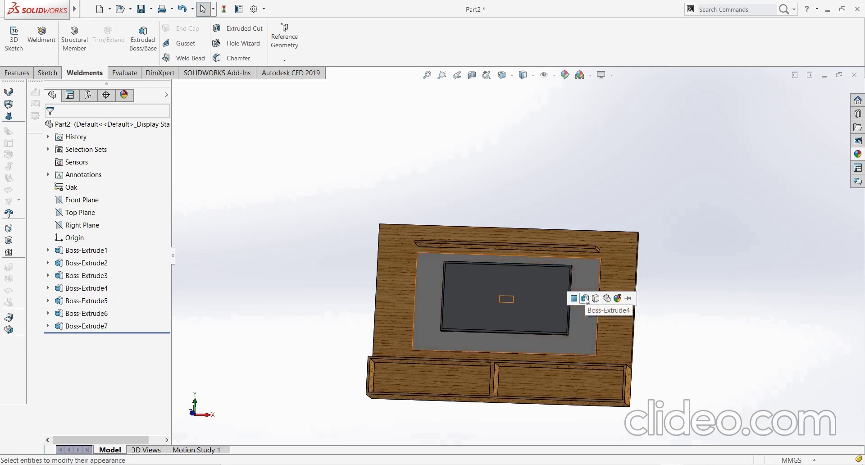
{"action": "left_click", "coordinate": [857, 154]}
{"action": "scroll", "coordinate": [788, 149], "scroll_direction": "up", "scroll_amount": 3}
{"action": "scroll", "coordinate": [747, 141], "scroll_direction": "up", "scroll_amount": 3}
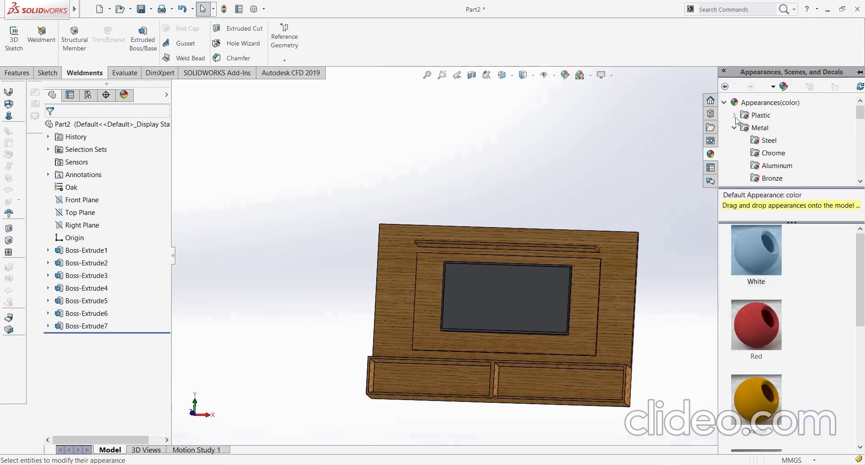
{"action": "left_click", "coordinate": [735, 115]}
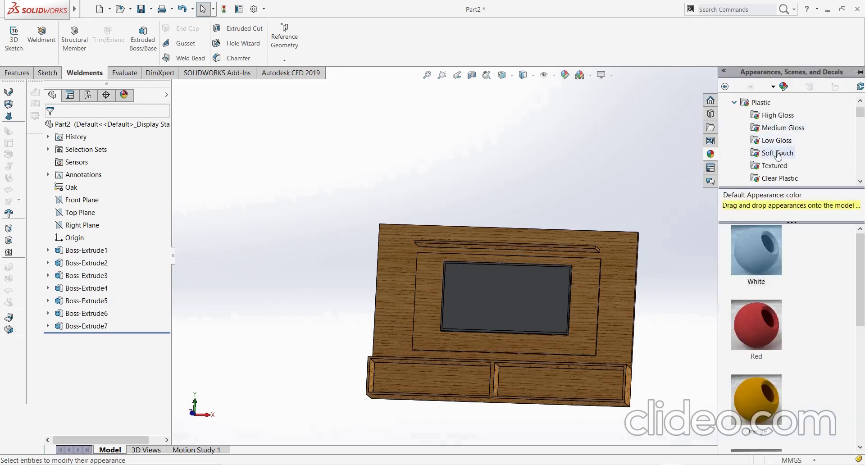
{"action": "scroll", "coordinate": [802, 176], "scroll_direction": "down", "scroll_amount": 1}
{"action": "scroll", "coordinate": [799, 169], "scroll_direction": "down", "scroll_amount": 1}
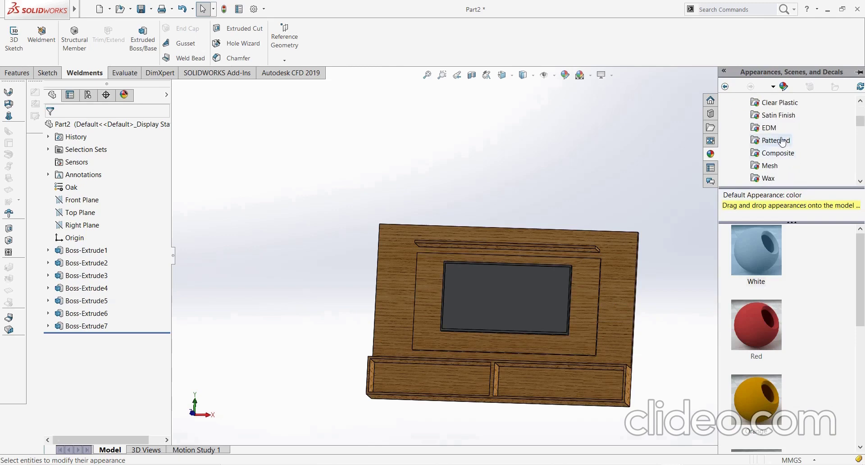
{"action": "scroll", "coordinate": [780, 138], "scroll_direction": "down", "scroll_amount": 2}
{"action": "scroll", "coordinate": [781, 134], "scroll_direction": "up", "scroll_amount": 2}
{"action": "scroll", "coordinate": [780, 133], "scroll_direction": "up", "scroll_amount": 2}
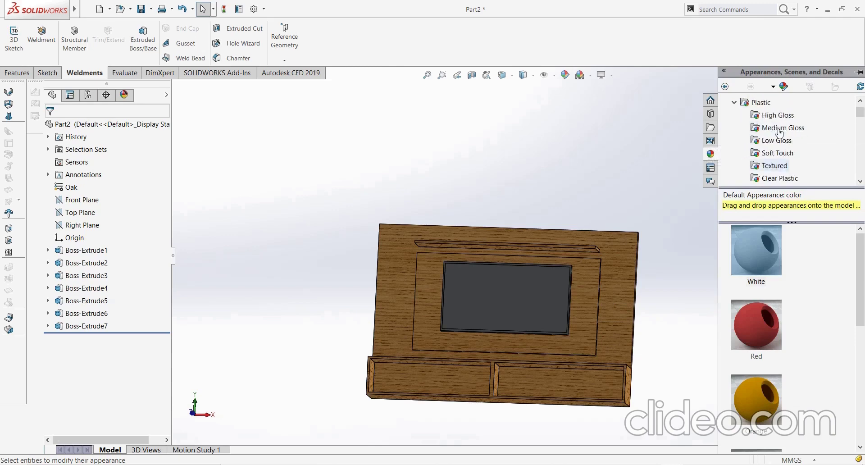
{"action": "scroll", "coordinate": [779, 133], "scroll_direction": "up", "scroll_amount": 1}
{"action": "left_click", "coordinate": [779, 129]}
{"action": "scroll", "coordinate": [830, 356], "scroll_direction": "down", "scroll_amount": 3}
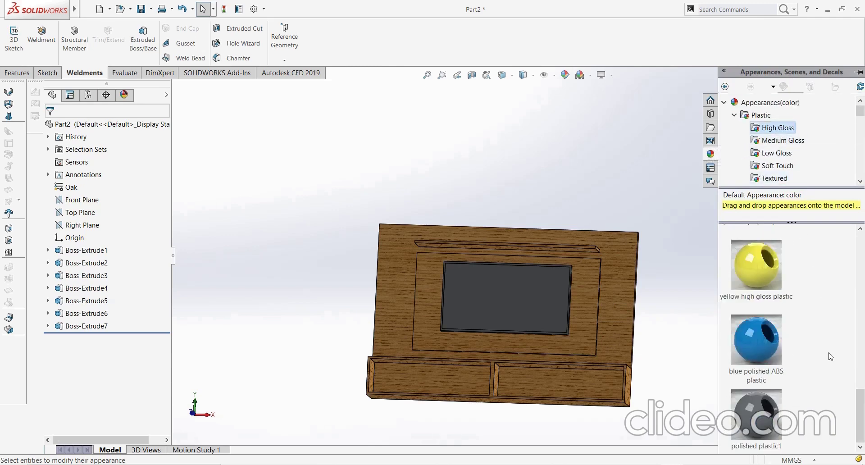
{"action": "left_click", "coordinate": [778, 141]}
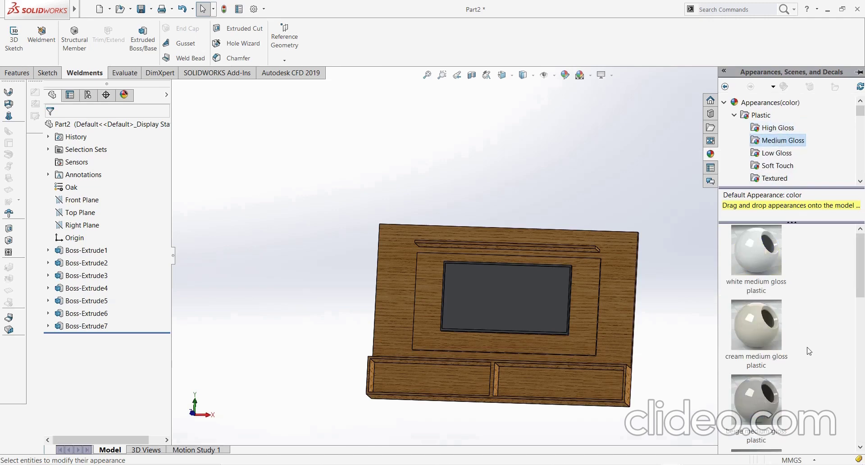
{"action": "scroll", "coordinate": [808, 350], "scroll_direction": "down", "scroll_amount": 2}
{"action": "scroll", "coordinate": [809, 349], "scroll_direction": "down", "scroll_amount": 2}
{"action": "scroll", "coordinate": [811, 349], "scroll_direction": "down", "scroll_amount": 1}
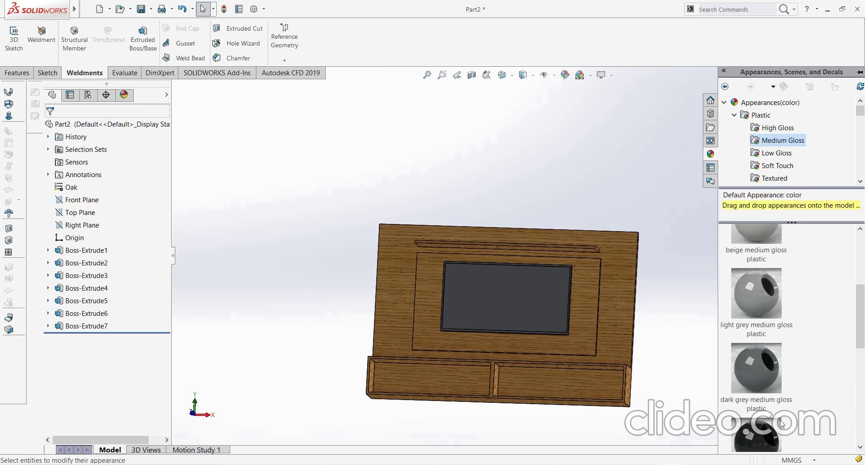
{"action": "left_click_drag", "start_coordinate": [781, 424], "coordinate": [585, 299]}
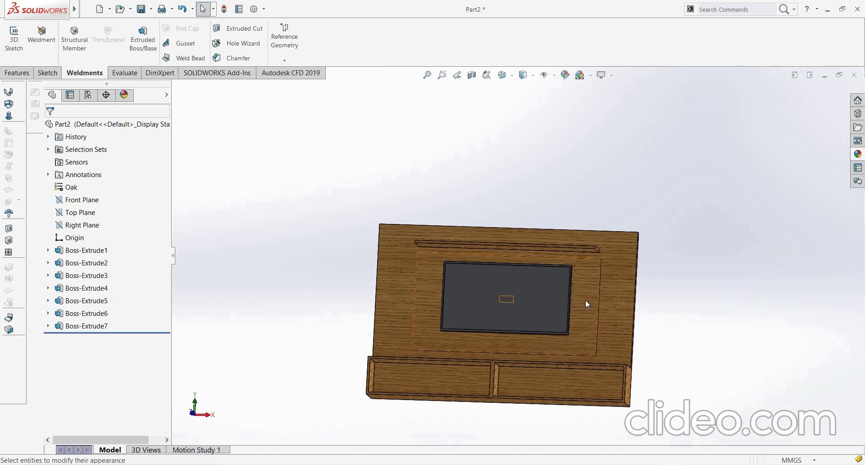
{"action": "left_click", "coordinate": [598, 303]}
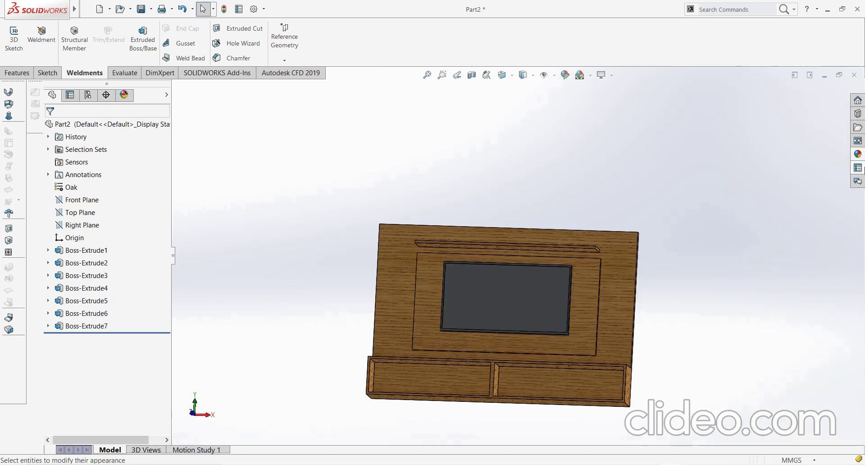
- Apply Wrought Steel to the raised panel, then orbit to an angled view from slightly above
{"action": "left_click", "coordinate": [860, 157]}
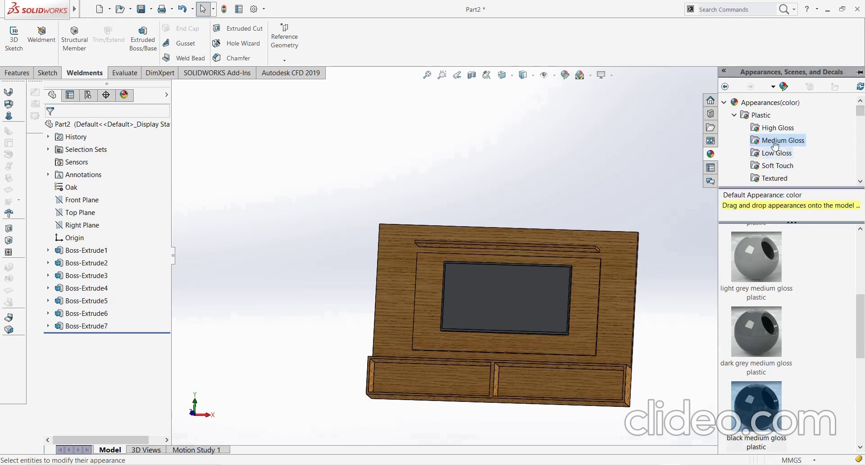
{"action": "left_click", "coordinate": [734, 116]}
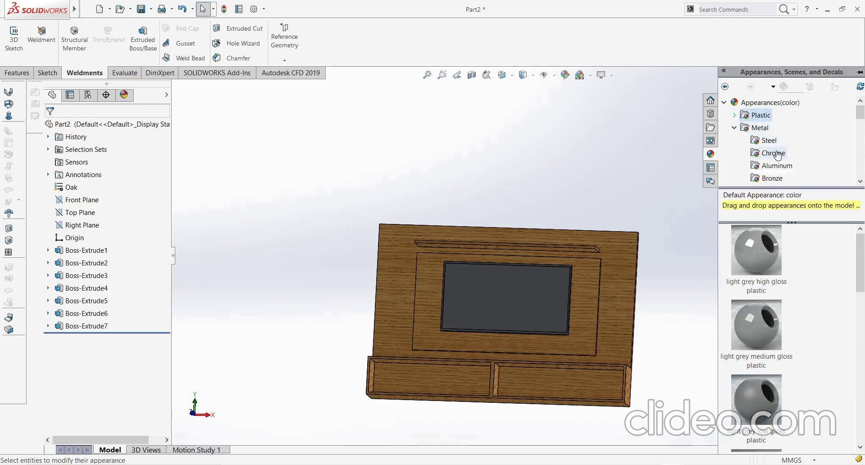
{"action": "scroll", "coordinate": [776, 154], "scroll_direction": "down", "scroll_amount": 2}
{"action": "scroll", "coordinate": [777, 156], "scroll_direction": "up", "scroll_amount": 2}
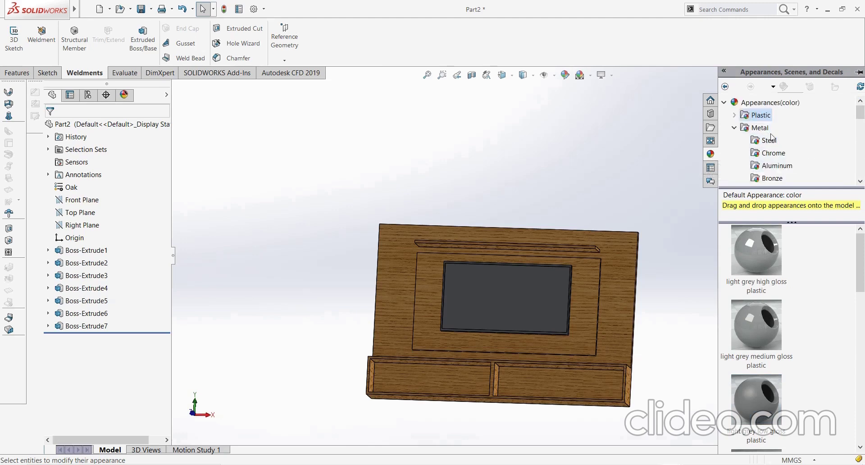
{"action": "left_click", "coordinate": [770, 141]}
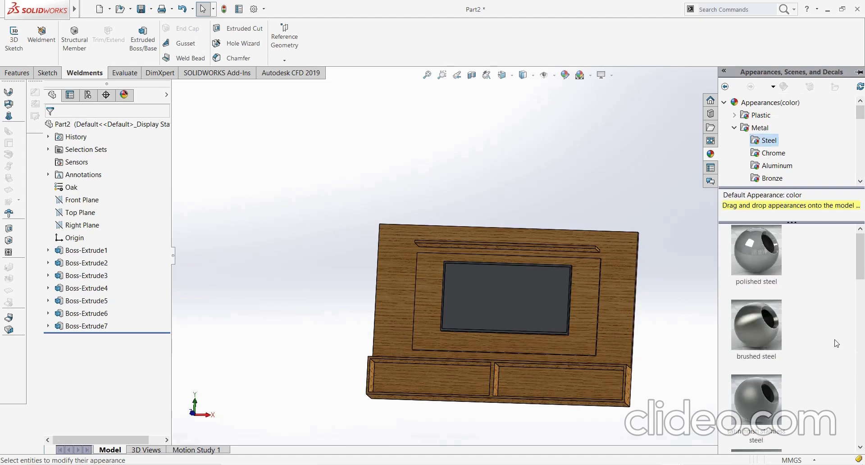
{"action": "scroll", "coordinate": [836, 343], "scroll_direction": "down", "scroll_amount": 5}
{"action": "left_click_drag", "start_coordinate": [771, 428], "coordinate": [576, 291]}
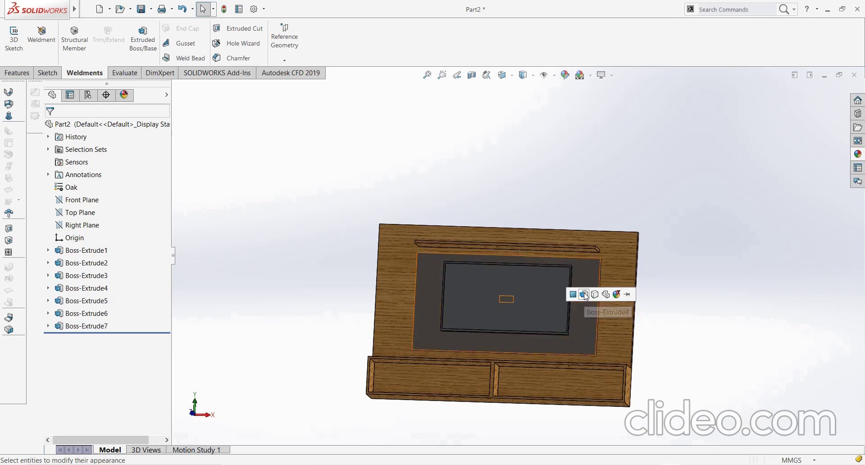
{"action": "mouse_move", "coordinate": [716, 172]}
{"action": "middle_mouse_down"}
{"action": "mouse_move", "coordinate": [714, 153]}
{"action": "mouse_move", "coordinate": [714, 200]}
{"action": "mouse_move", "coordinate": [750, 200]}
{"action": "mouse_move", "coordinate": [730, 248]}
{"action": "middle_mouse_up"}
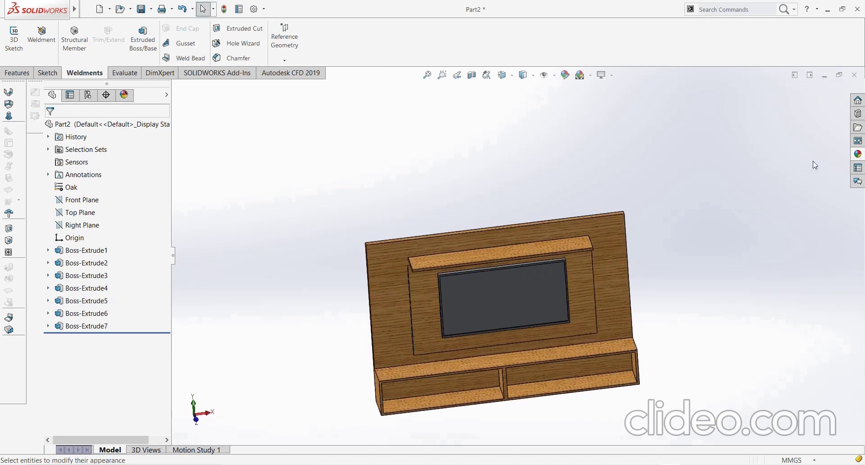
- Apply the polished rosewood wood appearance to the backboard
{"action": "left_click", "coordinate": [857, 154]}
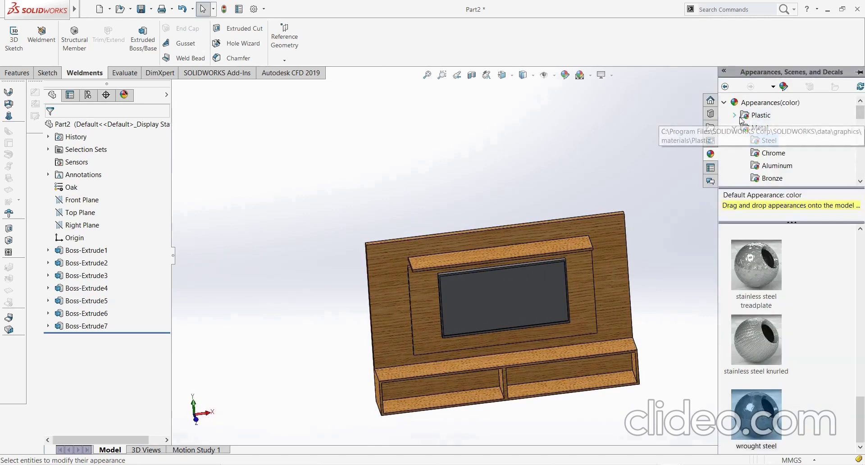
{"action": "scroll", "coordinate": [737, 147], "scroll_direction": "down", "scroll_amount": 3}
{"action": "scroll", "coordinate": [734, 150], "scroll_direction": "down", "scroll_amount": 2}
{"action": "scroll", "coordinate": [736, 150], "scroll_direction": "down", "scroll_amount": 1}
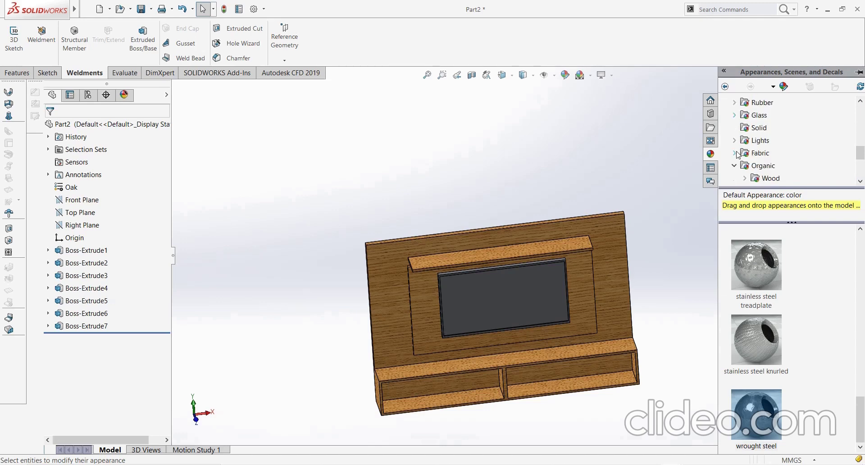
{"action": "scroll", "coordinate": [737, 155], "scroll_direction": "down", "scroll_amount": 2}
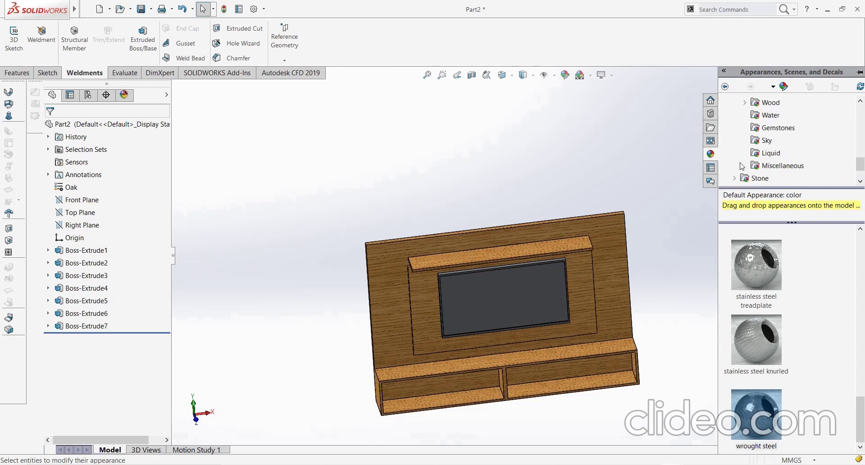
{"action": "left_click", "coordinate": [771, 103]}
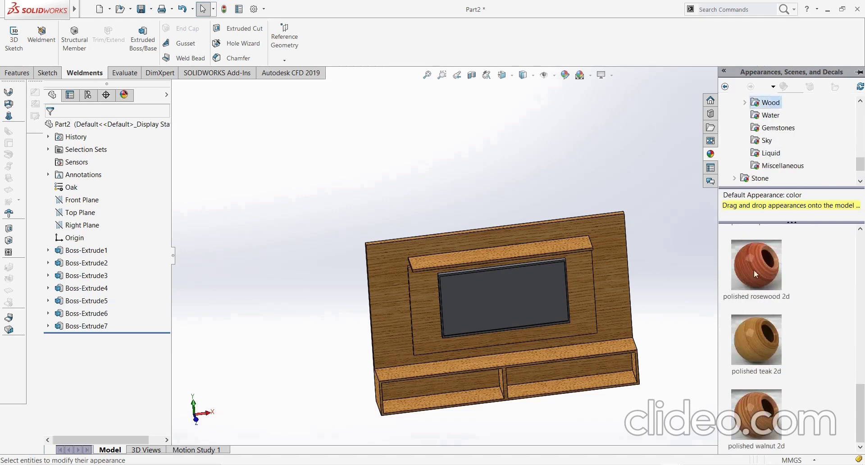
{"action": "left_click_drag", "start_coordinate": [755, 259], "coordinate": [609, 243]}
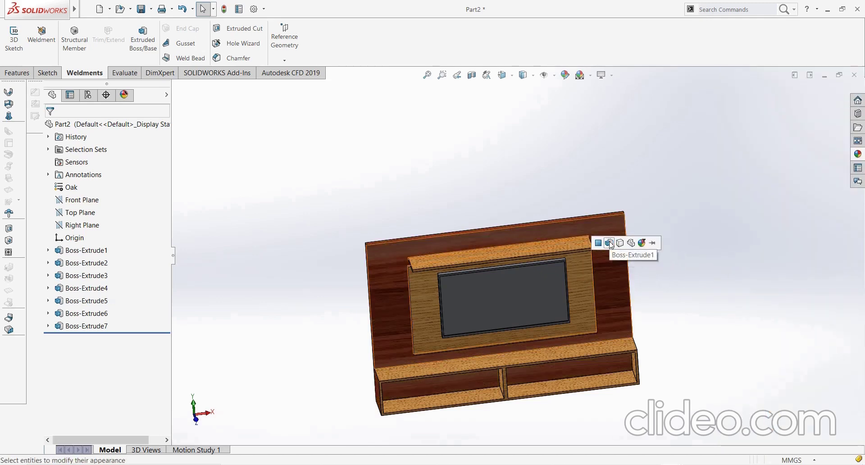
{"action": "left_click", "coordinate": [609, 243]}
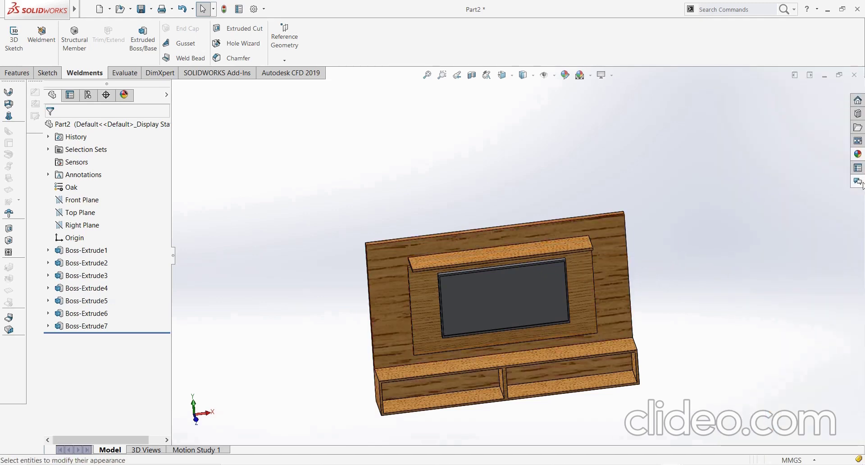
- Replace the back panel's finish with polished rosewood 2d
{"action": "left_click", "coordinate": [858, 153]}
{"action": "scroll", "coordinate": [771, 320], "scroll_direction": "up", "scroll_amount": 3}
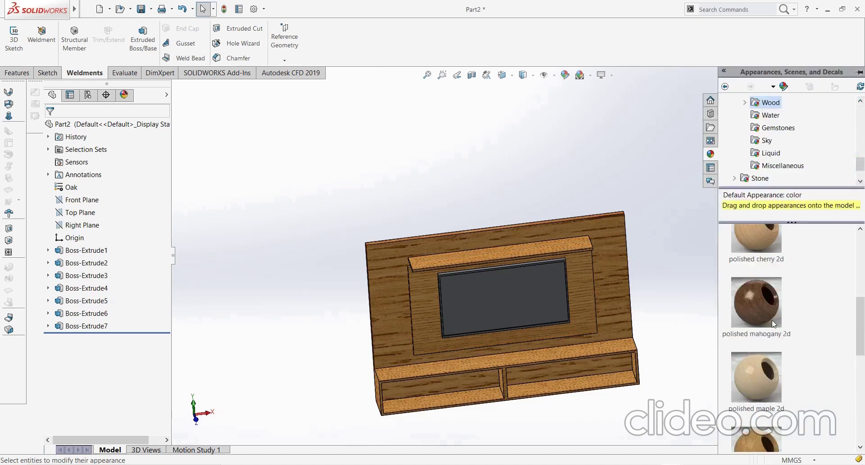
{"action": "scroll", "coordinate": [771, 320], "scroll_direction": "down", "scroll_amount": 1}
{"action": "scroll", "coordinate": [772, 320], "scroll_direction": "down", "scroll_amount": 1}
{"action": "scroll", "coordinate": [772, 320], "scroll_direction": "down", "scroll_amount": 1}
{"action": "scroll", "coordinate": [771, 320], "scroll_direction": "down", "scroll_amount": 1}
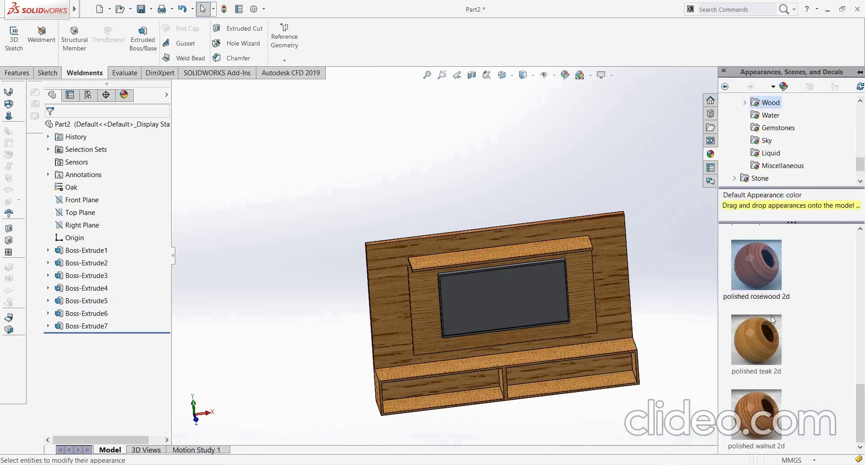
{"action": "left_click", "coordinate": [745, 268]}
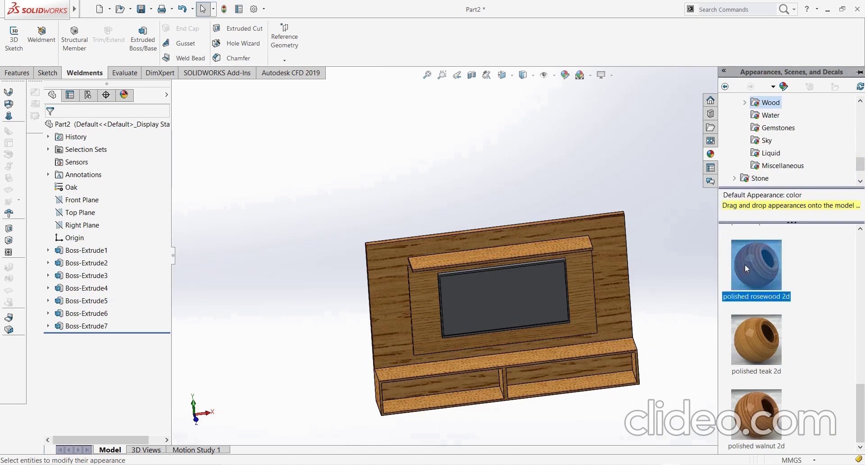
{"action": "left_click_drag", "start_coordinate": [745, 264], "coordinate": [633, 278]}
{"action": "left_click", "coordinate": [612, 268]}
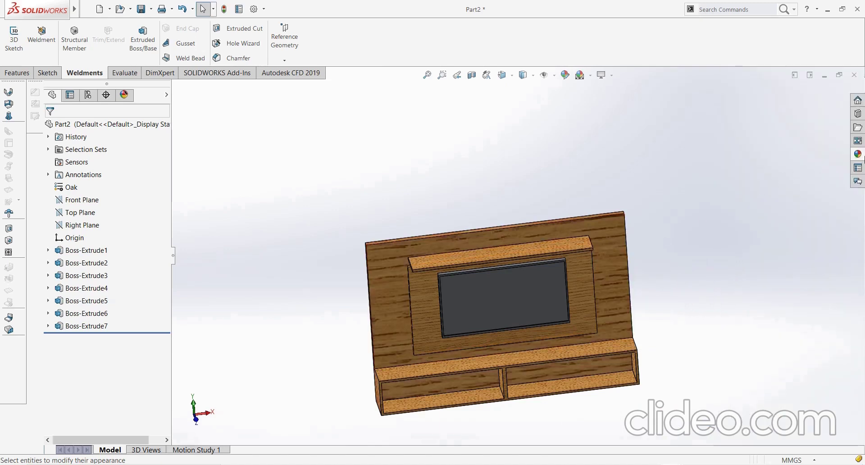
{"action": "left_click", "coordinate": [860, 155]}
- Apply polished mahogany to the back panel
{"action": "scroll", "coordinate": [761, 316], "scroll_direction": "up", "scroll_amount": 3}
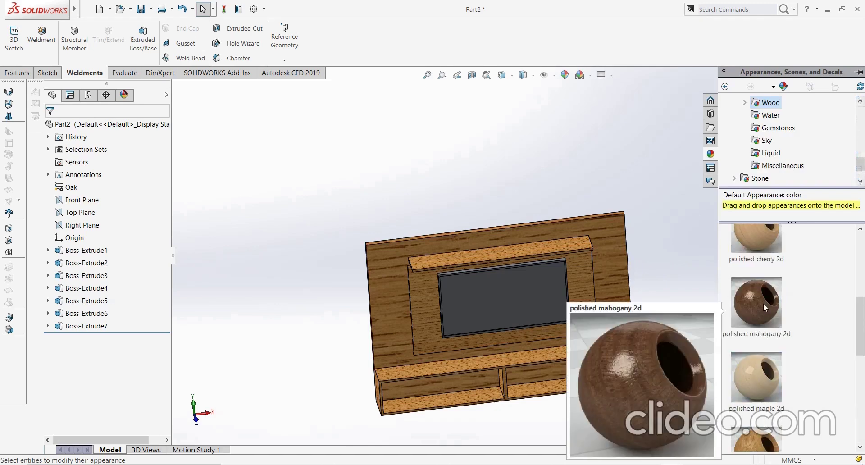
{"action": "left_click_drag", "start_coordinate": [762, 304], "coordinate": [621, 258]}
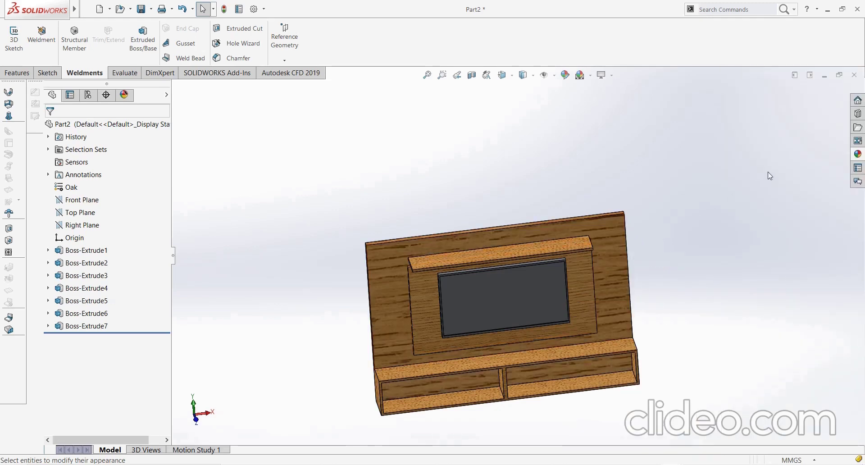
{"action": "left_click", "coordinate": [858, 154]}
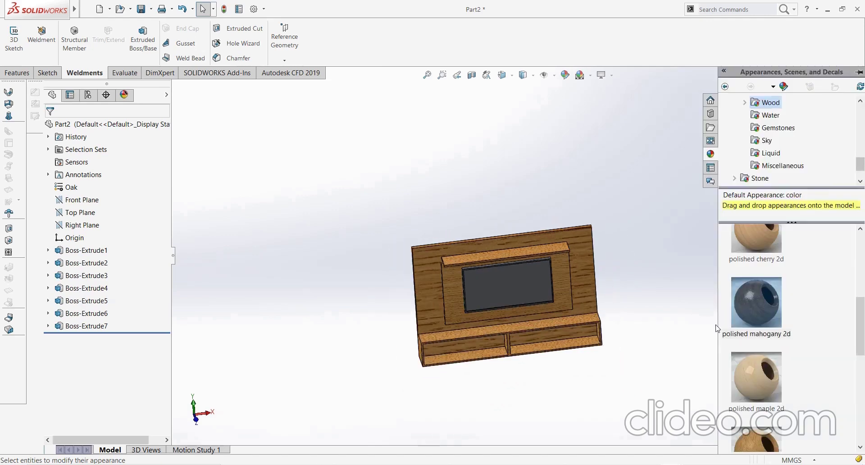
{"action": "scroll", "coordinate": [757, 315], "scroll_direction": "down", "scroll_amount": 2}
{"action": "left_click_drag", "start_coordinate": [756, 361], "coordinate": [542, 255]}
{"action": "scroll", "coordinate": [542, 255], "scroll_direction": "down", "scroll_amount": 1}
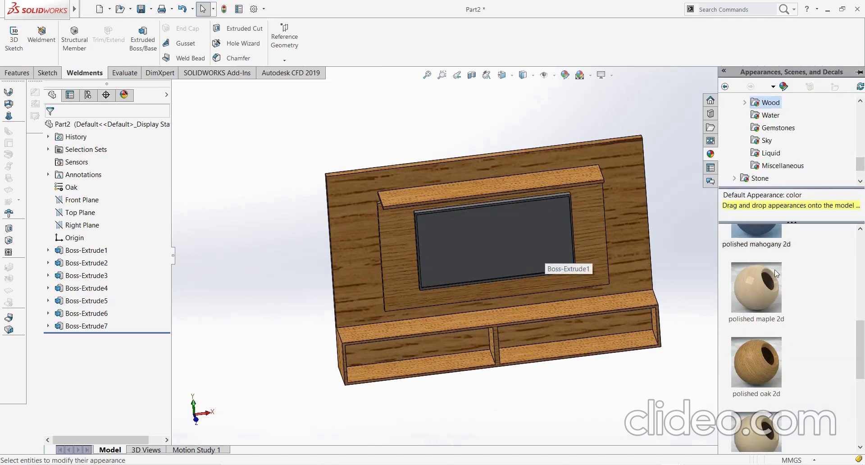
{"action": "scroll", "coordinate": [819, 324], "scroll_direction": "up", "scroll_amount": 2}
{"action": "scroll", "coordinate": [819, 324], "scroll_direction": "up", "scroll_amount": 2}
{"action": "scroll", "coordinate": [806, 286], "scroll_direction": "down", "scroll_amount": 3}
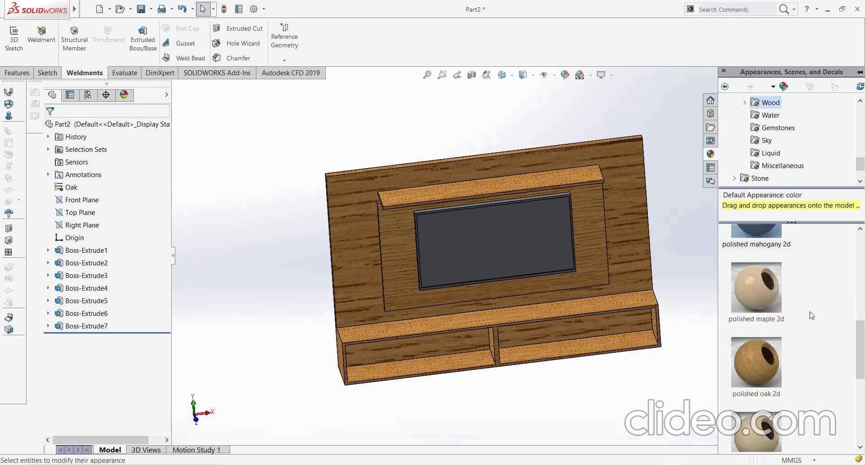
{"action": "scroll", "coordinate": [797, 294], "scroll_direction": "up", "scroll_amount": 1}
{"action": "left_click_drag", "start_coordinate": [766, 326], "coordinate": [642, 241]}
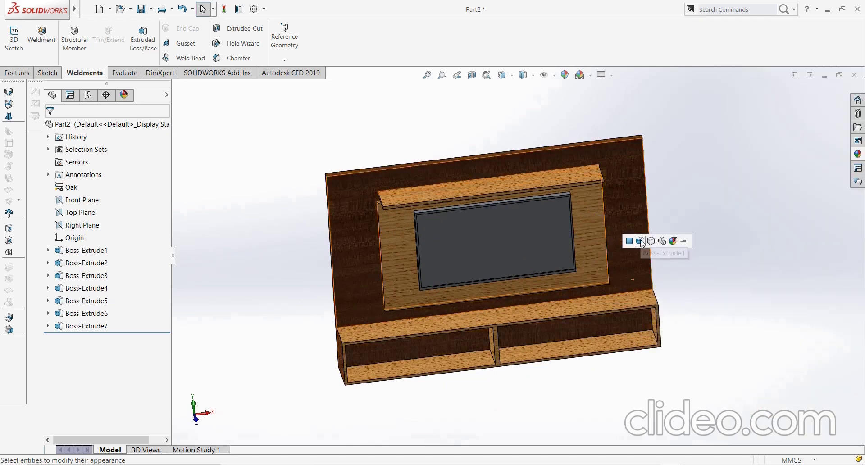
- Apply polished cherry to the whole backboard feature Boss-Extrude1
{"action": "left_click", "coordinate": [858, 154]}
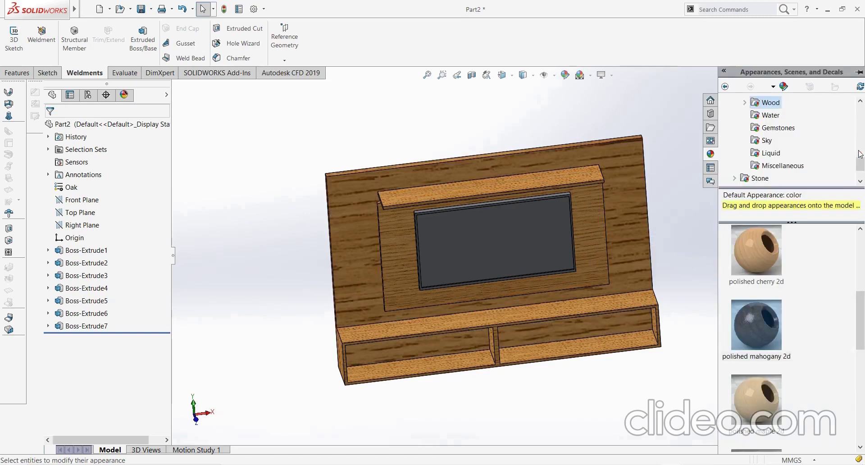
{"action": "left_click_drag", "start_coordinate": [753, 247], "coordinate": [625, 253]}
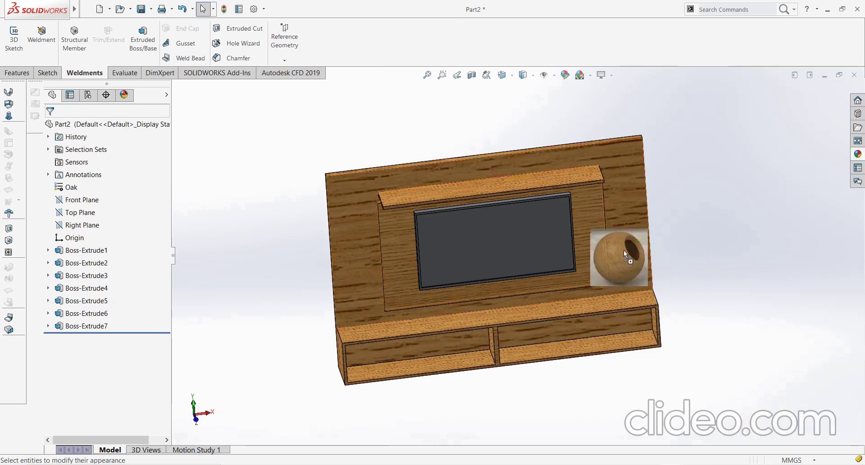
{"action": "left_click", "coordinate": [625, 254]}
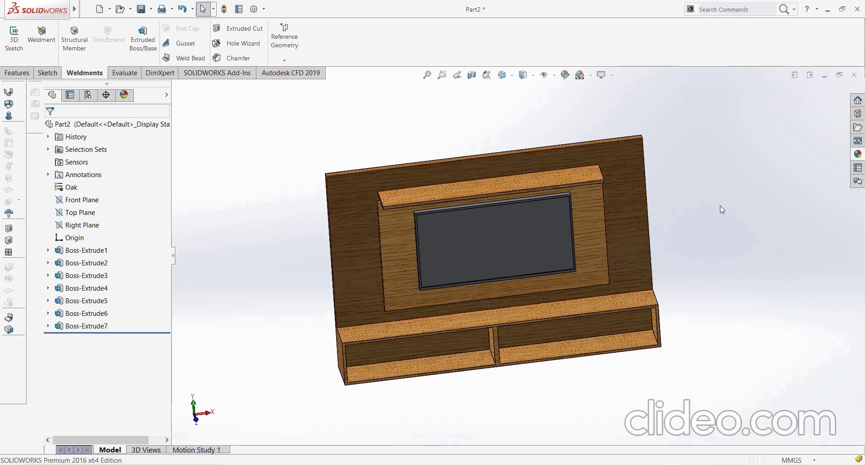
{"action": "mouse_move", "coordinate": [720, 190]}
{"action": "middle_mouse_down"}
{"action": "mouse_move", "coordinate": [662, 138]}
{"action": "mouse_move", "coordinate": [733, 177]}
{"action": "mouse_move", "coordinate": [728, 145]}
{"action": "mouse_move", "coordinate": [730, 204]}
{"action": "mouse_move", "coordinate": [691, 178]}
{"action": "mouse_move", "coordinate": [711, 185]}
{"action": "mouse_move", "coordinate": [689, 210]}
{"action": "mouse_move", "coordinate": [708, 218]}
{"action": "middle_mouse_up"}
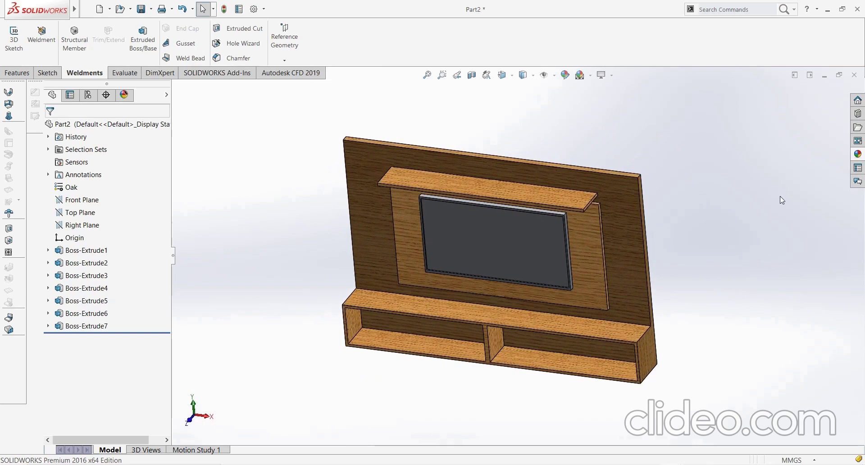
{"action": "scroll", "coordinate": [782, 200], "scroll_direction": "down", "scroll_amount": 2}
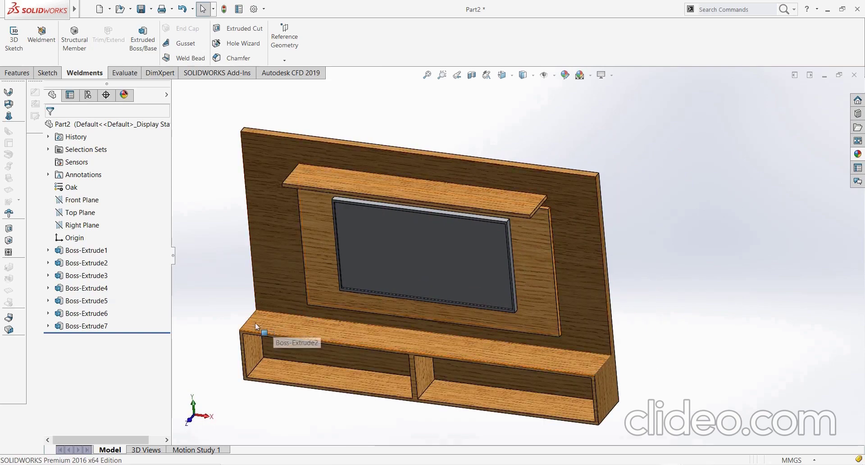
{"action": "mouse_move", "coordinate": [736, 216]}
{"action": "middle_mouse_down"}
{"action": "mouse_move", "coordinate": [762, 152]}
{"action": "mouse_move", "coordinate": [791, 188]}
{"action": "middle_mouse_up"}
{"action": "scroll", "coordinate": [290, 363], "scroll_direction": "down", "scroll_amount": 2}
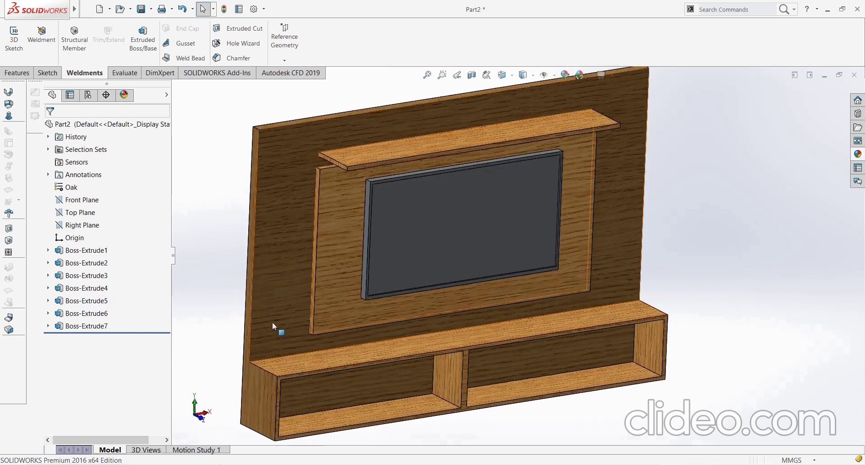
{"action": "scroll", "coordinate": [441, 275], "scroll_direction": "up", "scroll_amount": 2}
{"action": "mouse_move", "coordinate": [693, 211]}
{"action": "middle_mouse_down"}
{"action": "mouse_move", "coordinate": [631, 207]}
{"action": "mouse_move", "coordinate": [592, 242]}
{"action": "mouse_move", "coordinate": [595, 199]}
{"action": "mouse_move", "coordinate": [662, 243]}
{"action": "mouse_move", "coordinate": [683, 207]}
{"action": "mouse_move", "coordinate": [619, 168]}
{"action": "mouse_move", "coordinate": [634, 181]}
{"action": "mouse_move", "coordinate": [648, 279]}
{"action": "mouse_move", "coordinate": [636, 282]}
{"action": "mouse_move", "coordinate": [629, 236]}
{"action": "mouse_move", "coordinate": [674, 192]}
{"action": "mouse_move", "coordinate": [697, 189]}
{"action": "mouse_move", "coordinate": [700, 210]}
{"action": "mouse_move", "coordinate": [690, 219]}
{"action": "middle_mouse_up"}
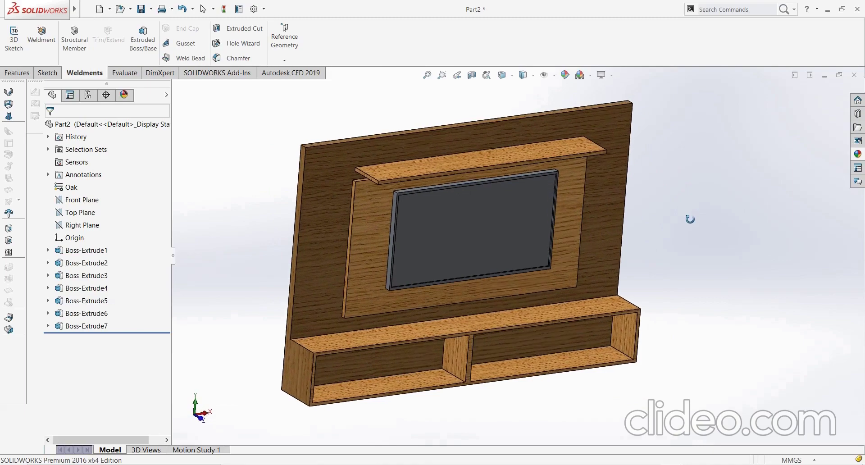
- Save the part as Design 2.SLDPRT, replacing its Part2 name
{"action": "left_click", "coordinate": [142, 10]}
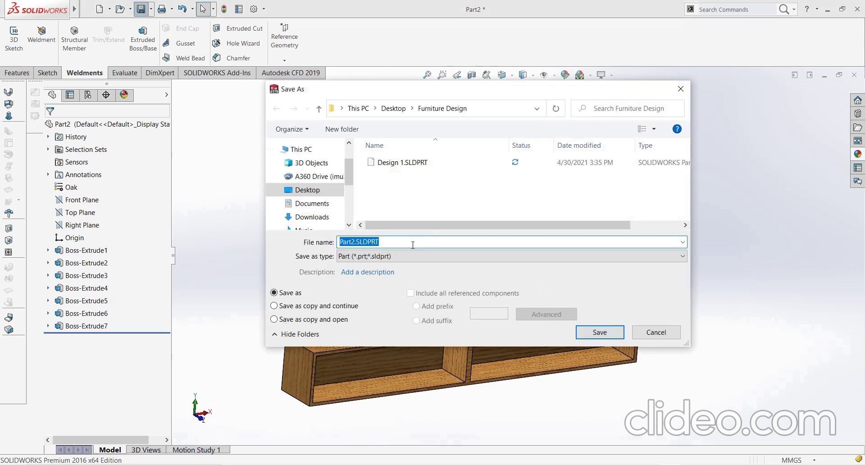
{"action": "type", "text": "Design"}
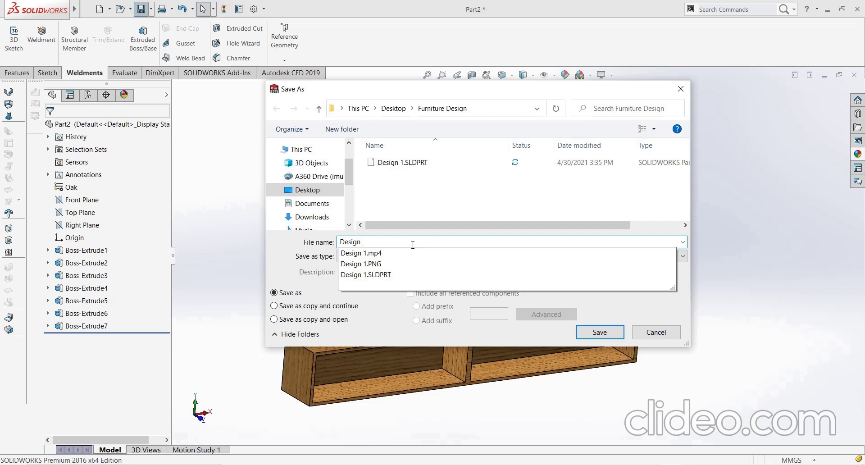
{"action": "type", "text": " 2"}
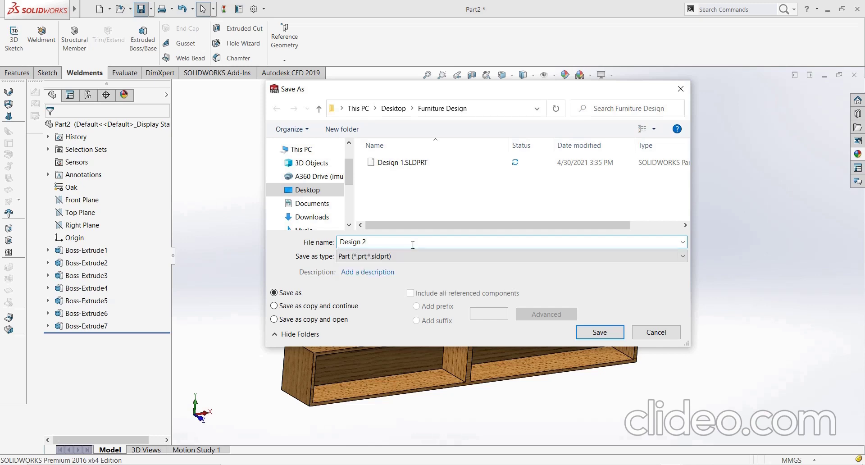
{"action": "left_click", "coordinate": [593, 332]}
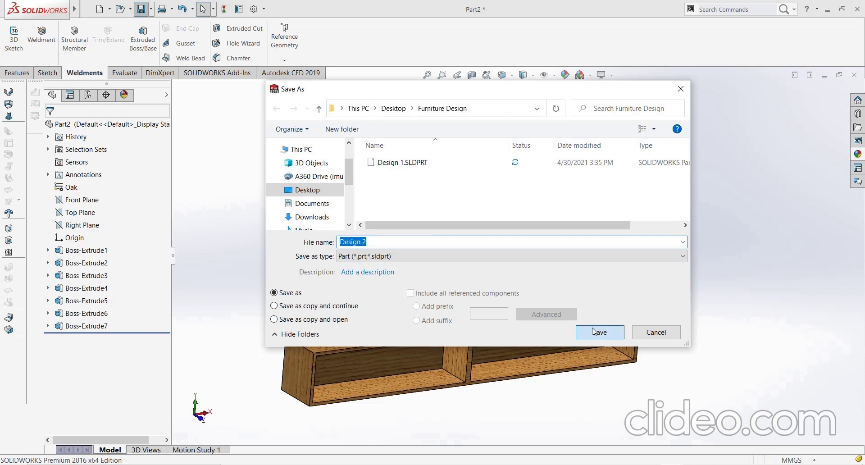
{"action": "left_click", "coordinate": [593, 332]}
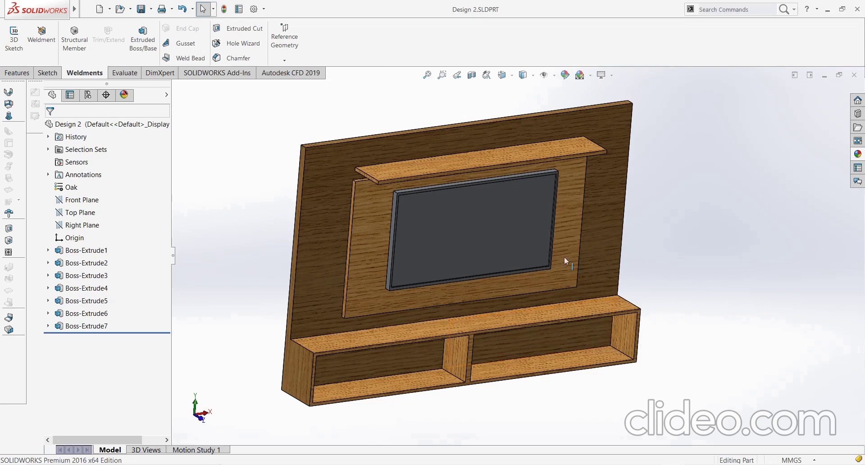
{"action": "scroll", "coordinate": [554, 252], "scroll_direction": "down", "scroll_amount": 3}
{"action": "scroll", "coordinate": [518, 243], "scroll_direction": "up", "scroll_amount": 2}
{"action": "scroll", "coordinate": [439, 230], "scroll_direction": "up", "scroll_amount": 2}
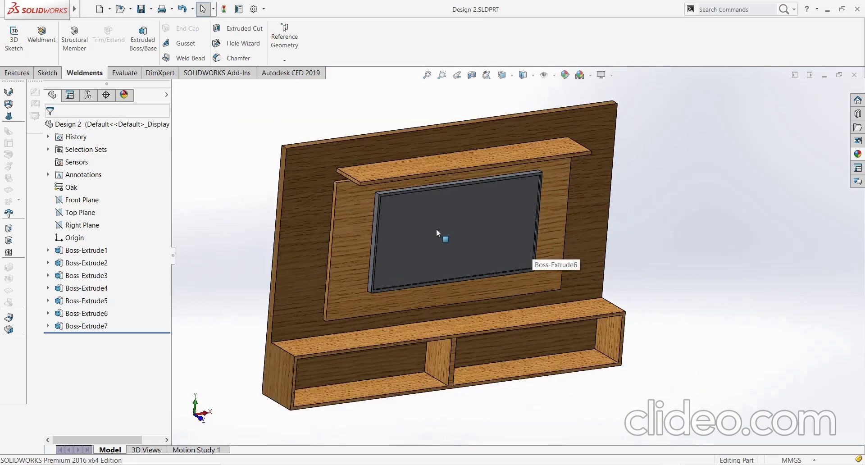
{"action": "mouse_move", "coordinate": [717, 173]}
{"action": "middle_mouse_down"}
{"action": "mouse_move", "coordinate": [635, 172]}
{"action": "mouse_move", "coordinate": [649, 164]}
{"action": "mouse_move", "coordinate": [648, 147]}
{"action": "mouse_move", "coordinate": [729, 181]}
{"action": "mouse_move", "coordinate": [714, 202]}
{"action": "mouse_move", "coordinate": [716, 166]}
{"action": "mouse_move", "coordinate": [700, 177]}
{"action": "mouse_move", "coordinate": [639, 169]}
{"action": "mouse_move", "coordinate": [627, 179]}
{"action": "mouse_move", "coordinate": [635, 198]}
{"action": "middle_mouse_up"}
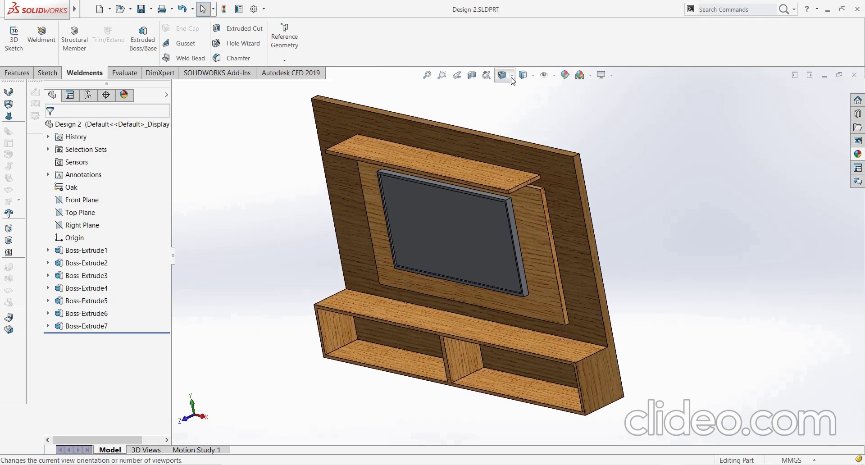
{"action": "left_click", "coordinate": [535, 76]}
{"action": "left_click", "coordinate": [503, 75]}
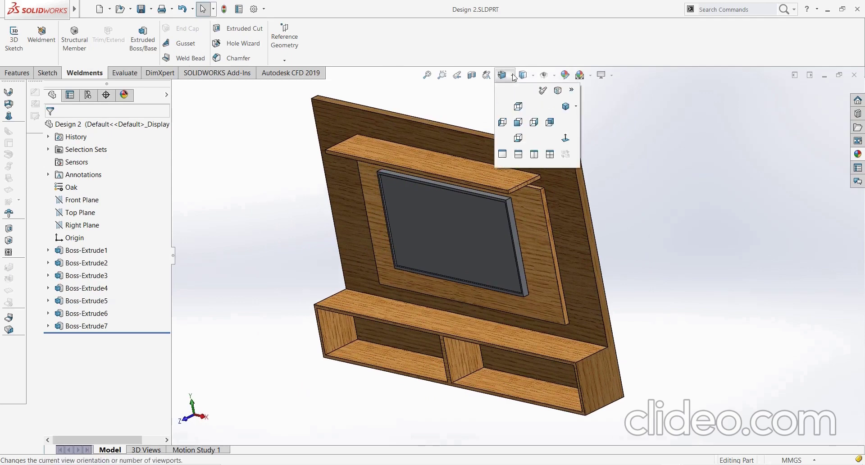
{"action": "left_click", "coordinate": [565, 109]}
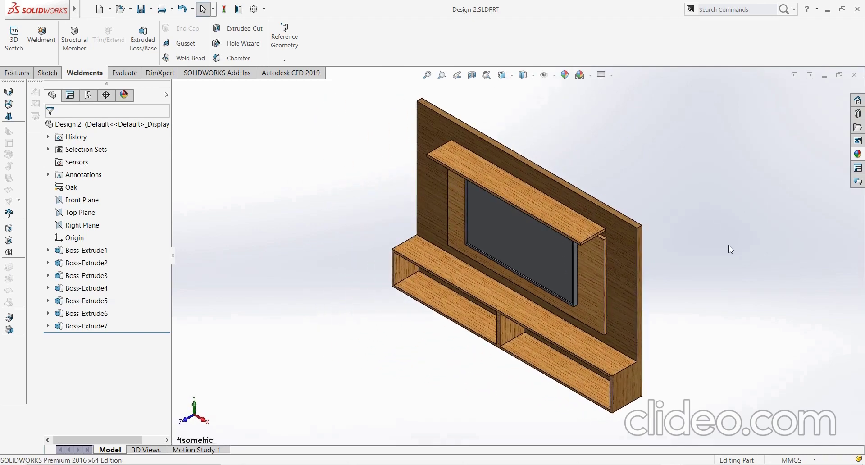
{"action": "middle_click_drag", "start_coordinate": [728, 245], "coordinate": [722, 205]}
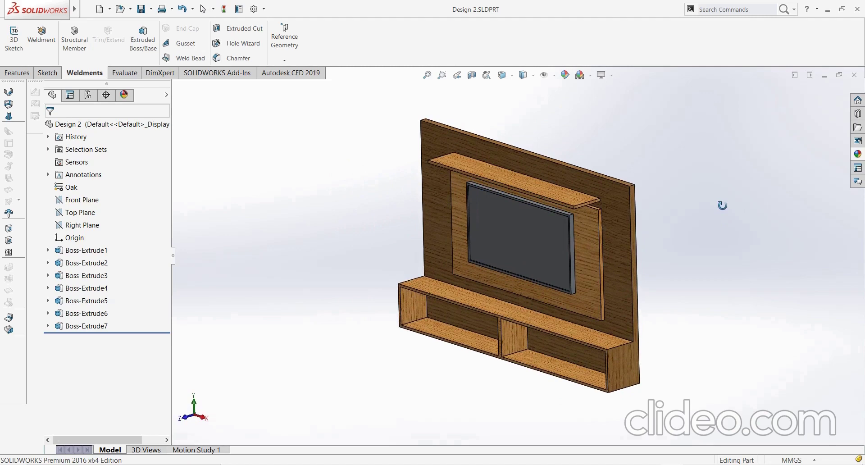
{"action": "scroll", "coordinate": [701, 170], "scroll_direction": "down", "scroll_amount": 2}
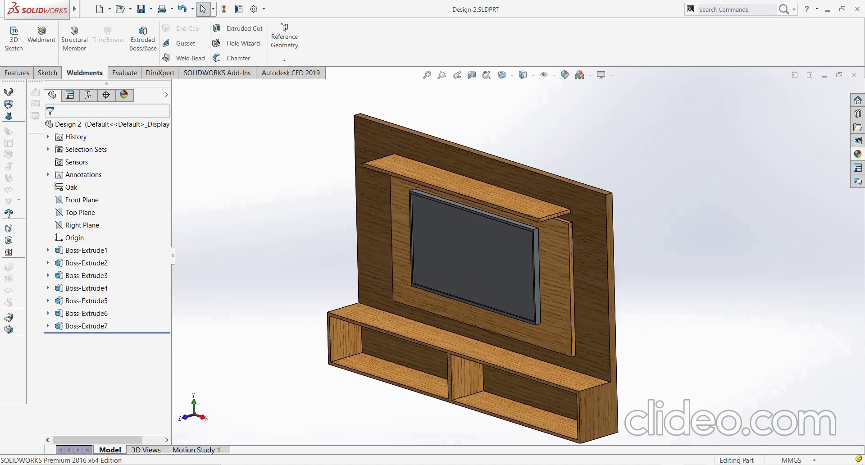